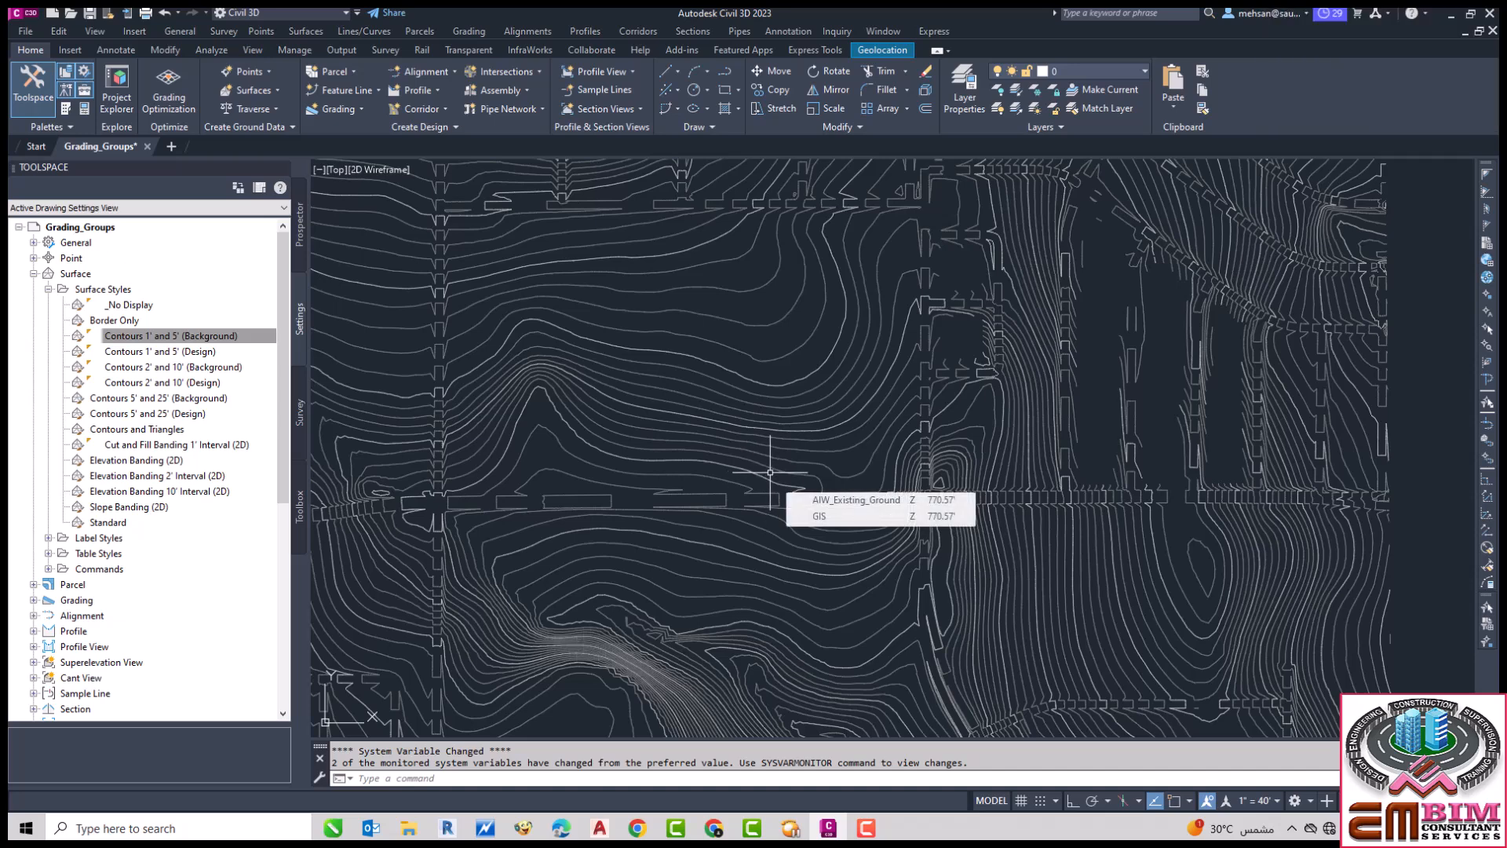
pyautogui.moveTo(781, 471)
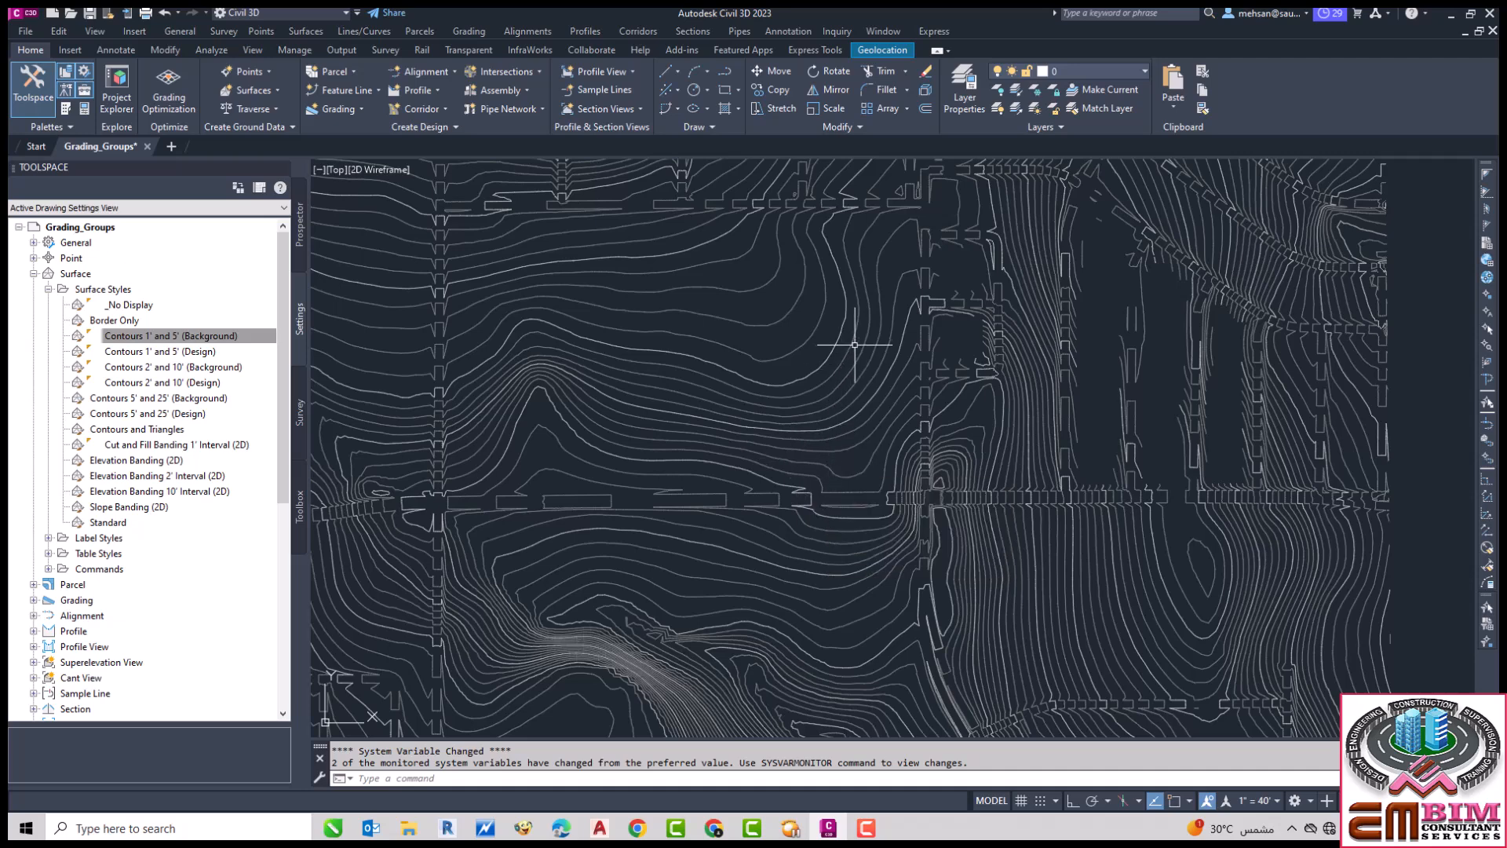
pyautogui.moveTo(855, 344)
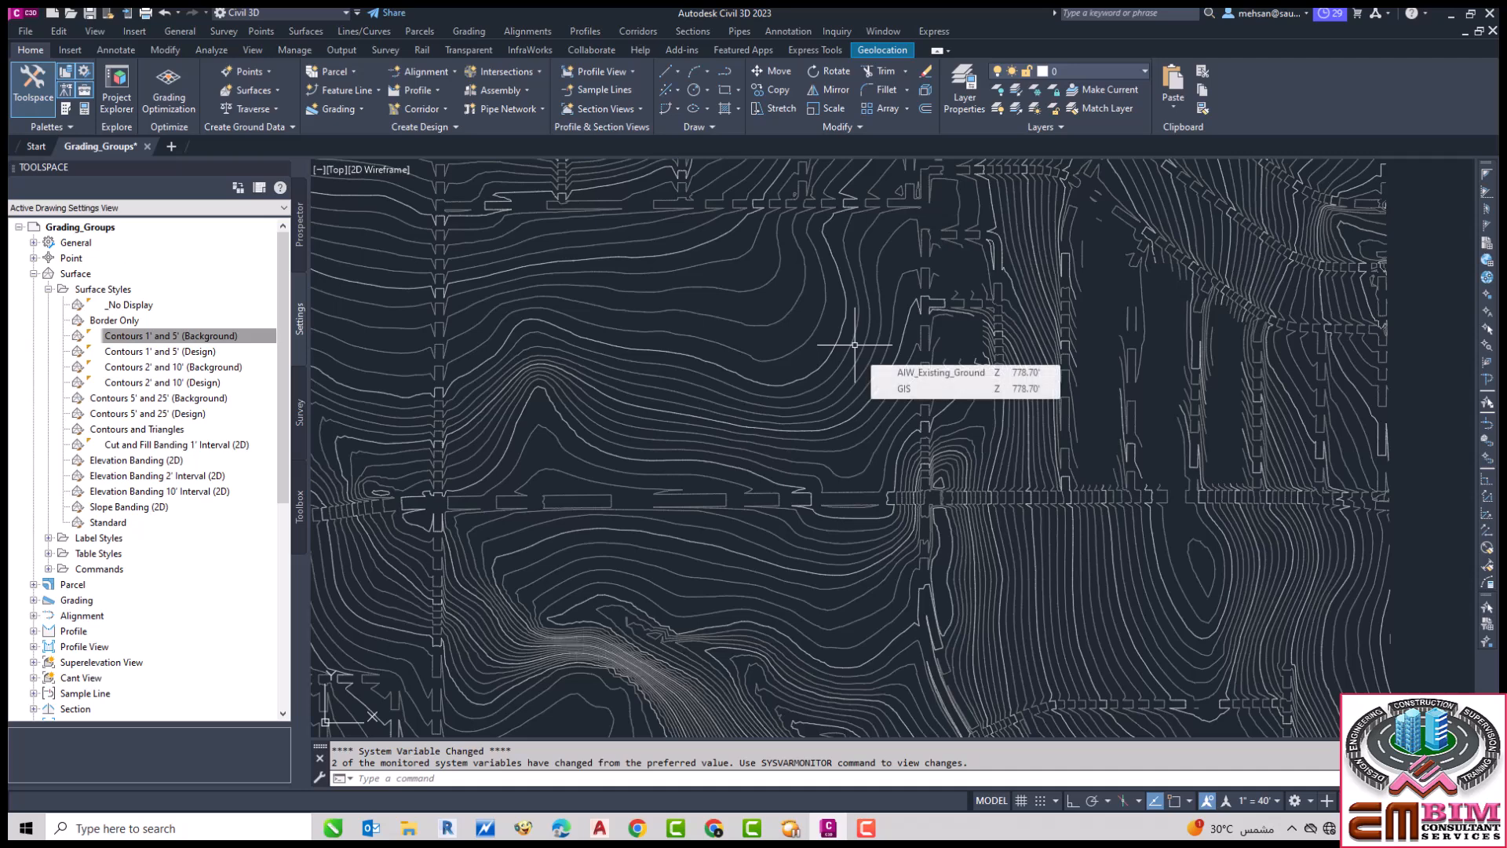
pyautogui.moveTo(836, 385)
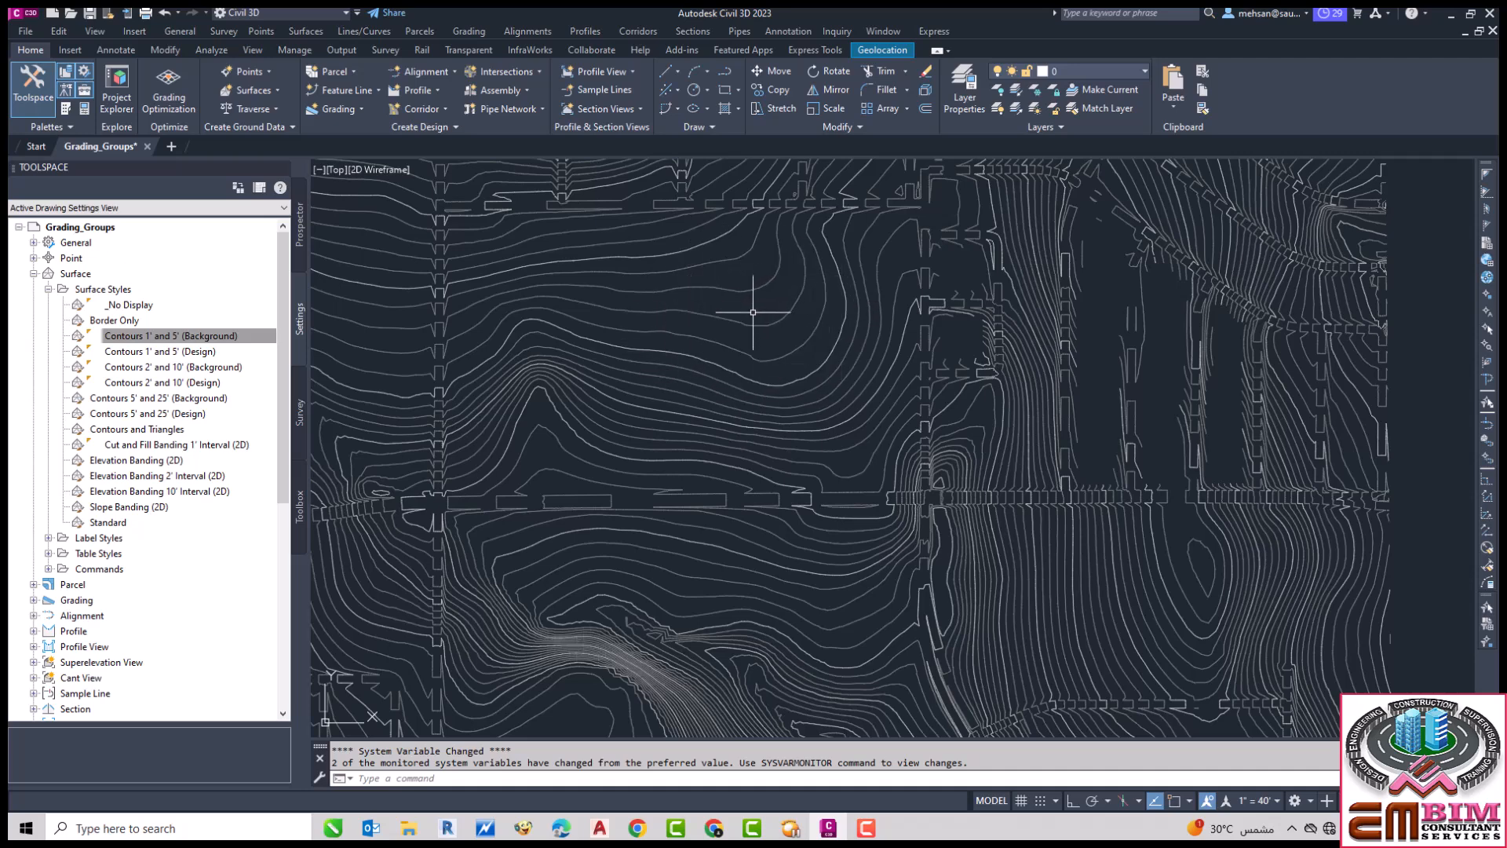
pyautogui.moveTo(747, 317)
pyautogui.moveTo(792, 376)
pyautogui.press('F10')
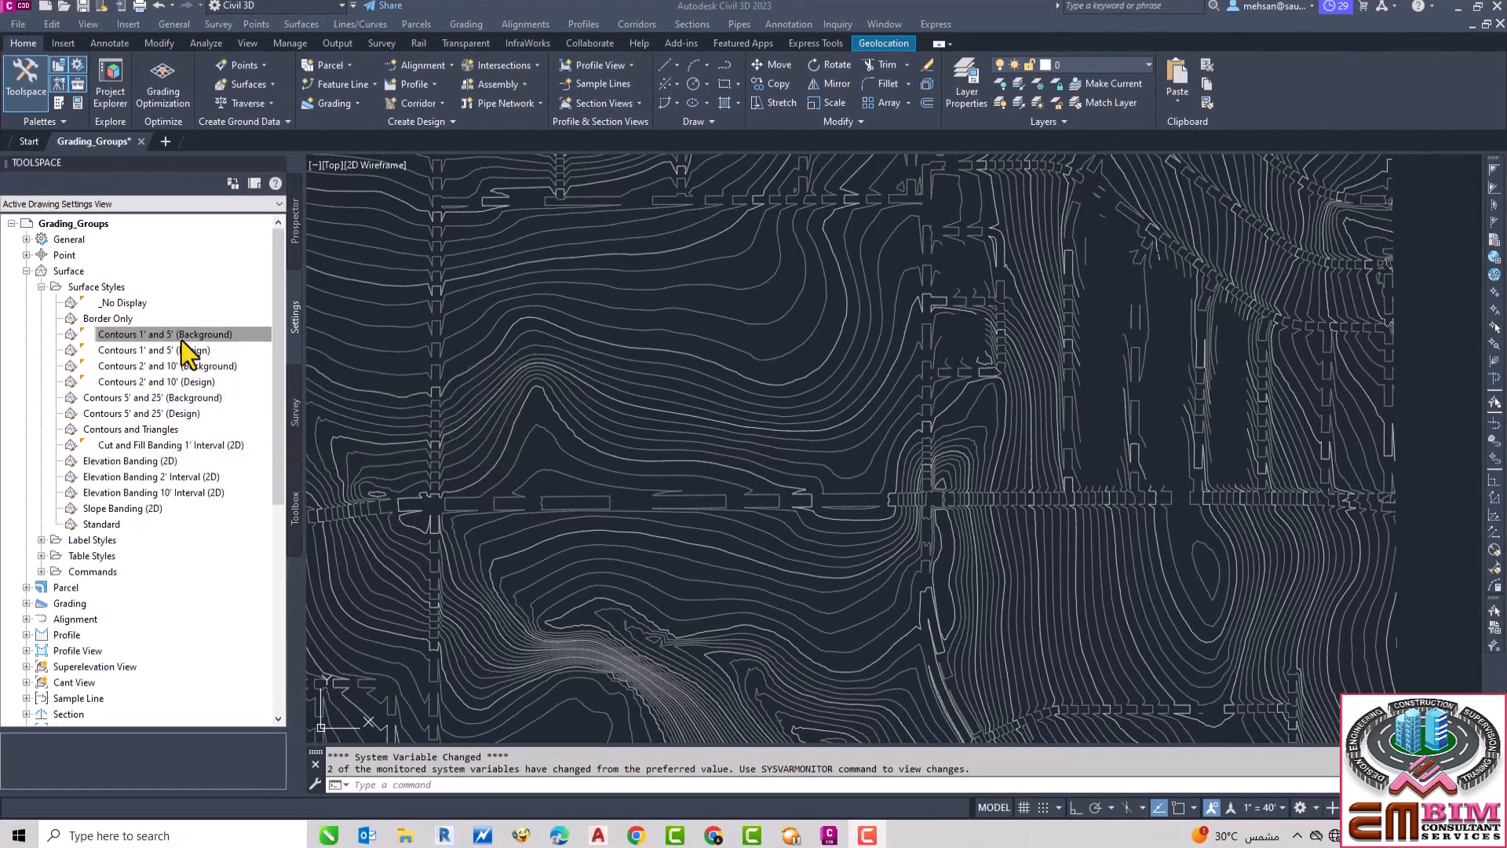
# Step: Open the surface style Contours 1' and 5' (Background) for editing and view its general information and component display settings
pyautogui.rightClick(181, 337)
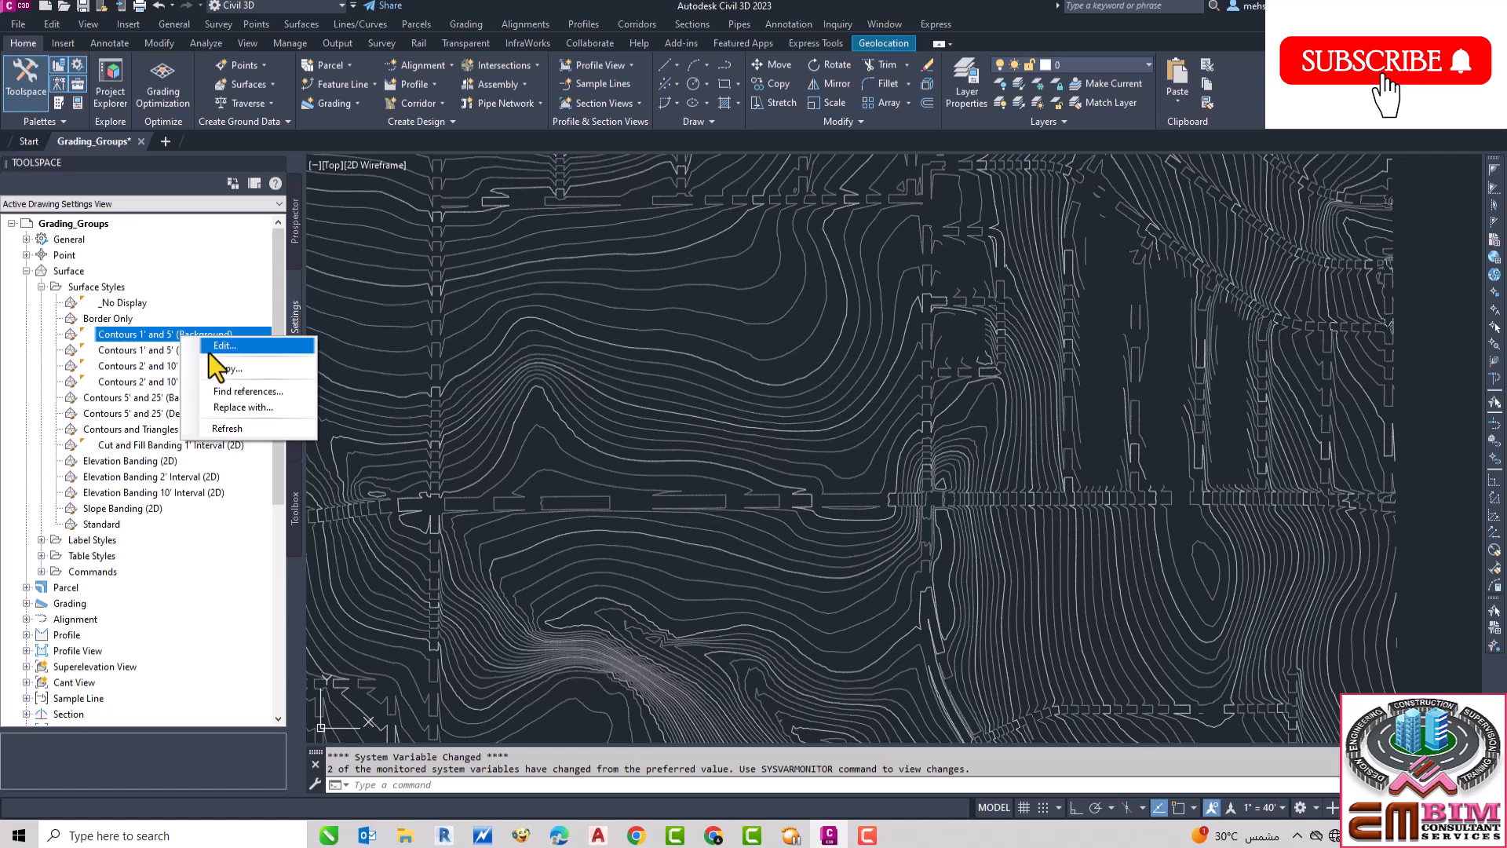
pyautogui.click(214, 348)
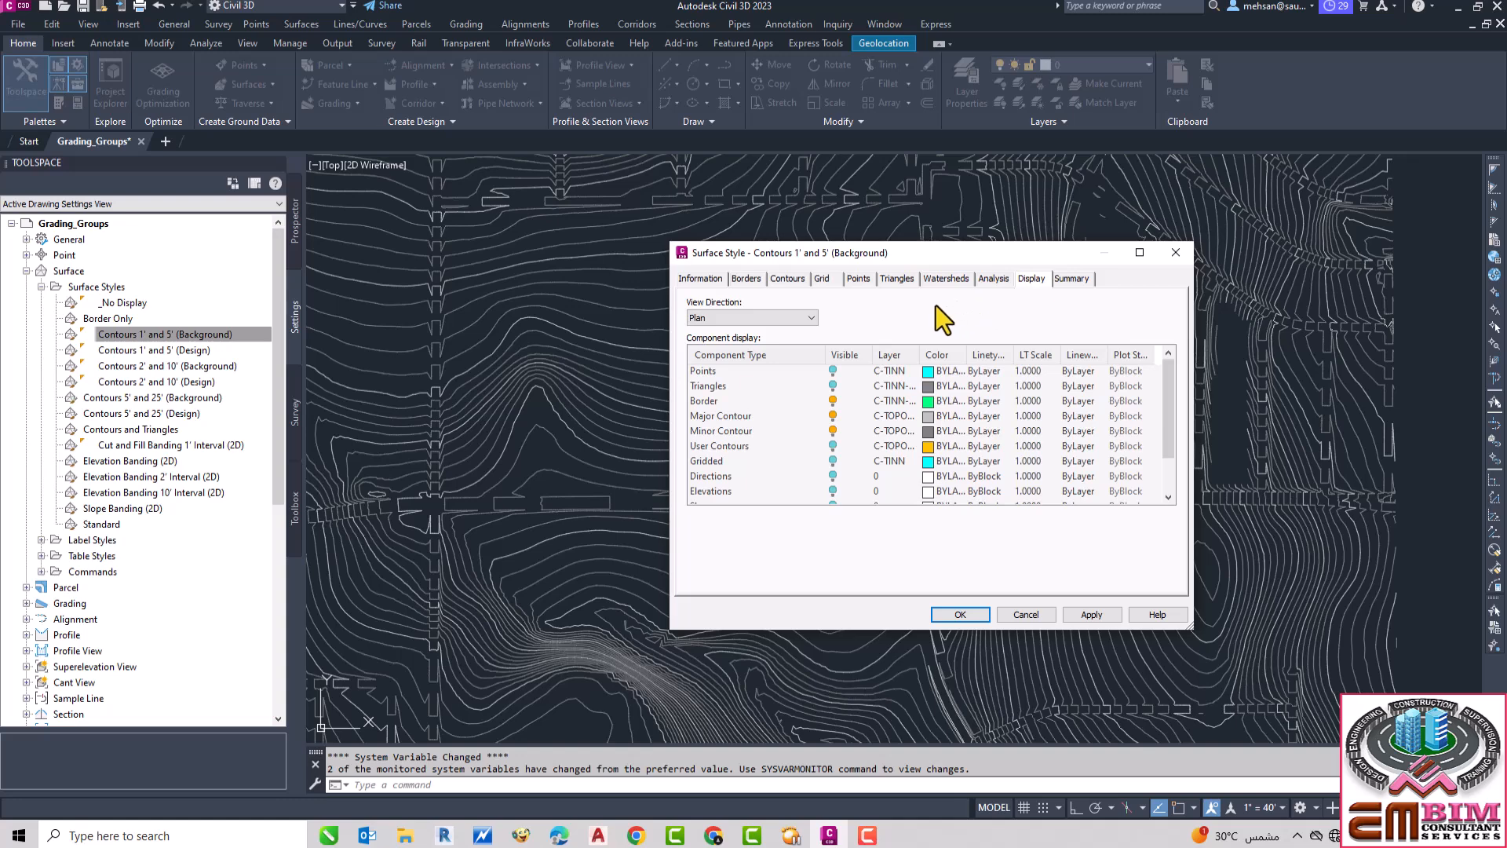
pyautogui.click(700, 279)
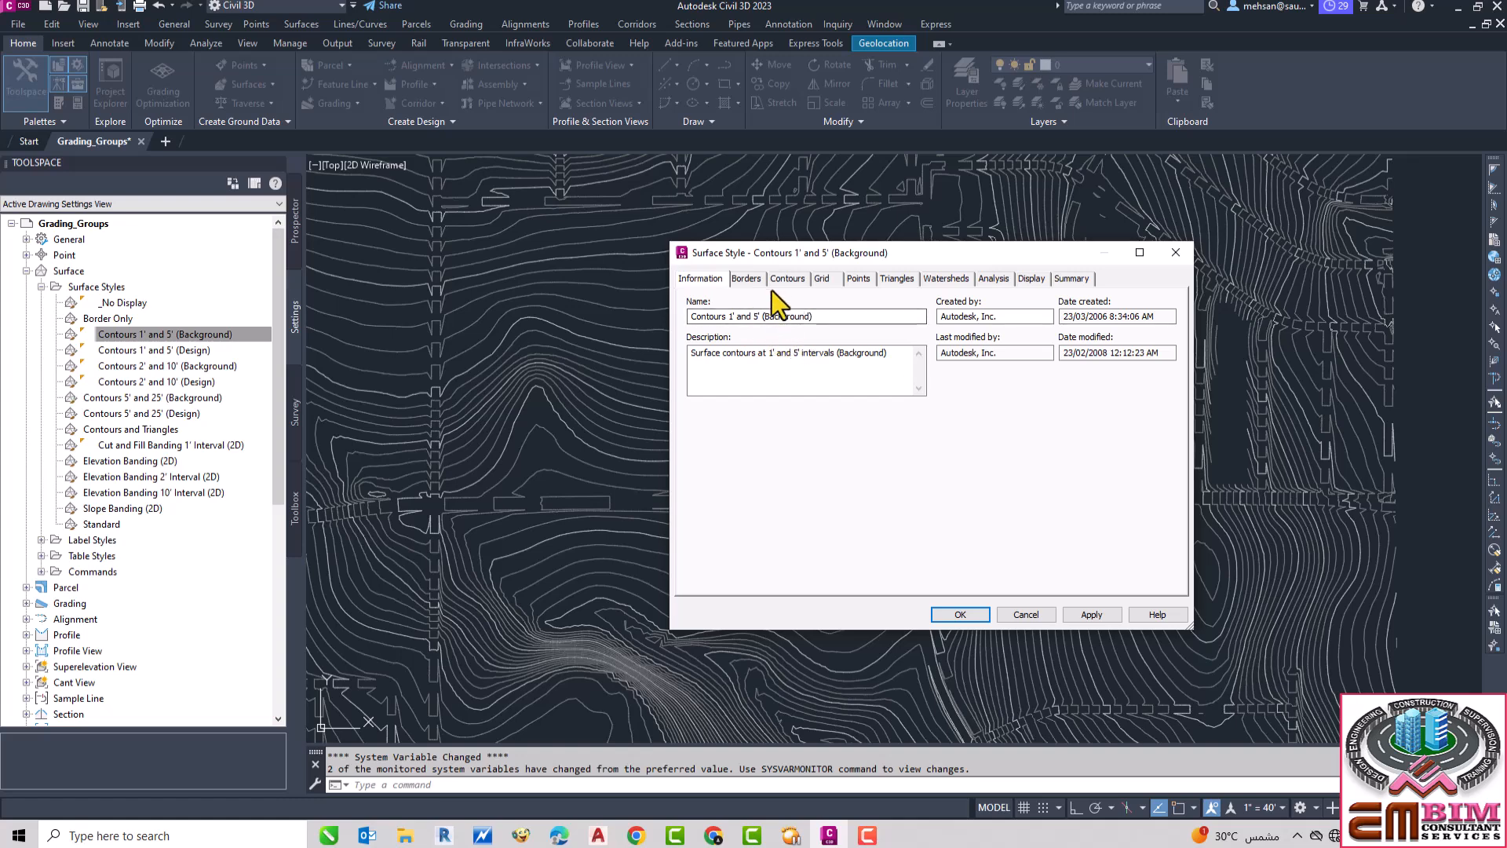
pyautogui.click(1032, 279)
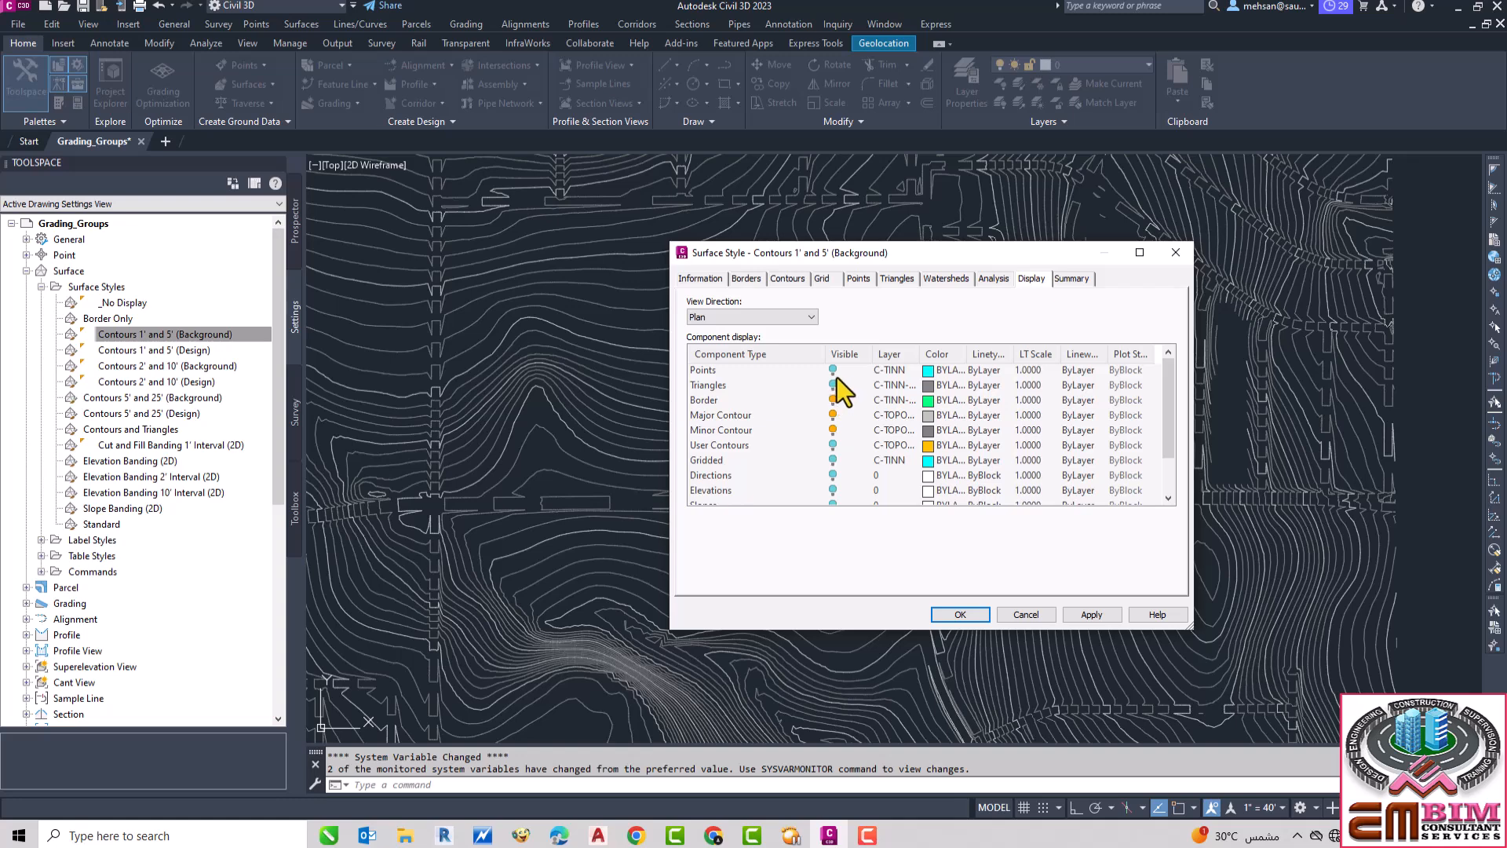
# Step: Review the style's component display for the Plan, Model and Section view directions, return to Plan, and view the property summary
pyautogui.click(719, 314)
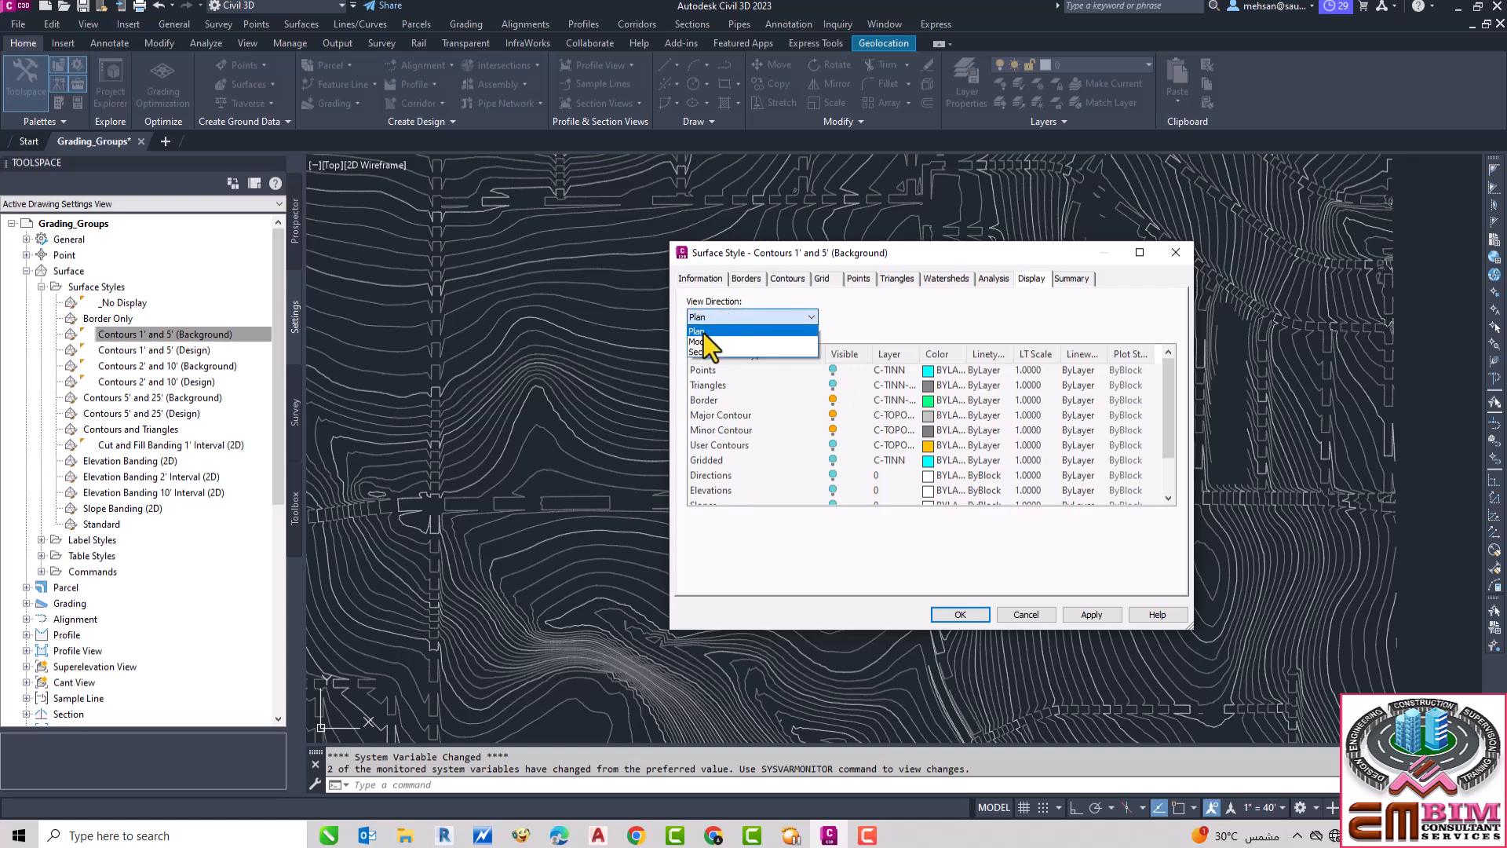
pyautogui.click(705, 332)
pyautogui.click(732, 317)
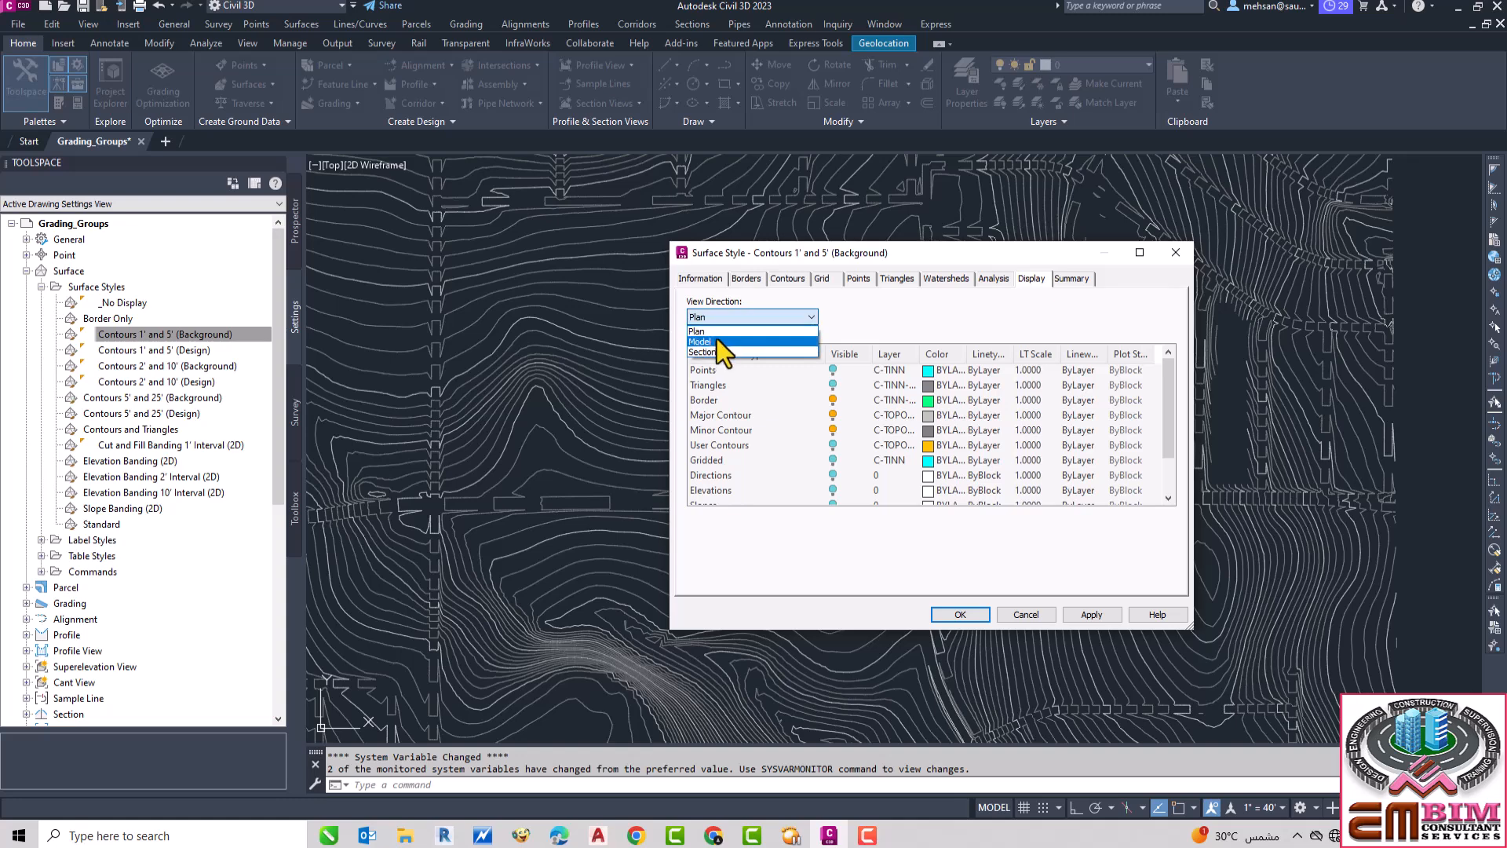
pyautogui.click(711, 344)
pyautogui.click(750, 316)
pyautogui.click(710, 353)
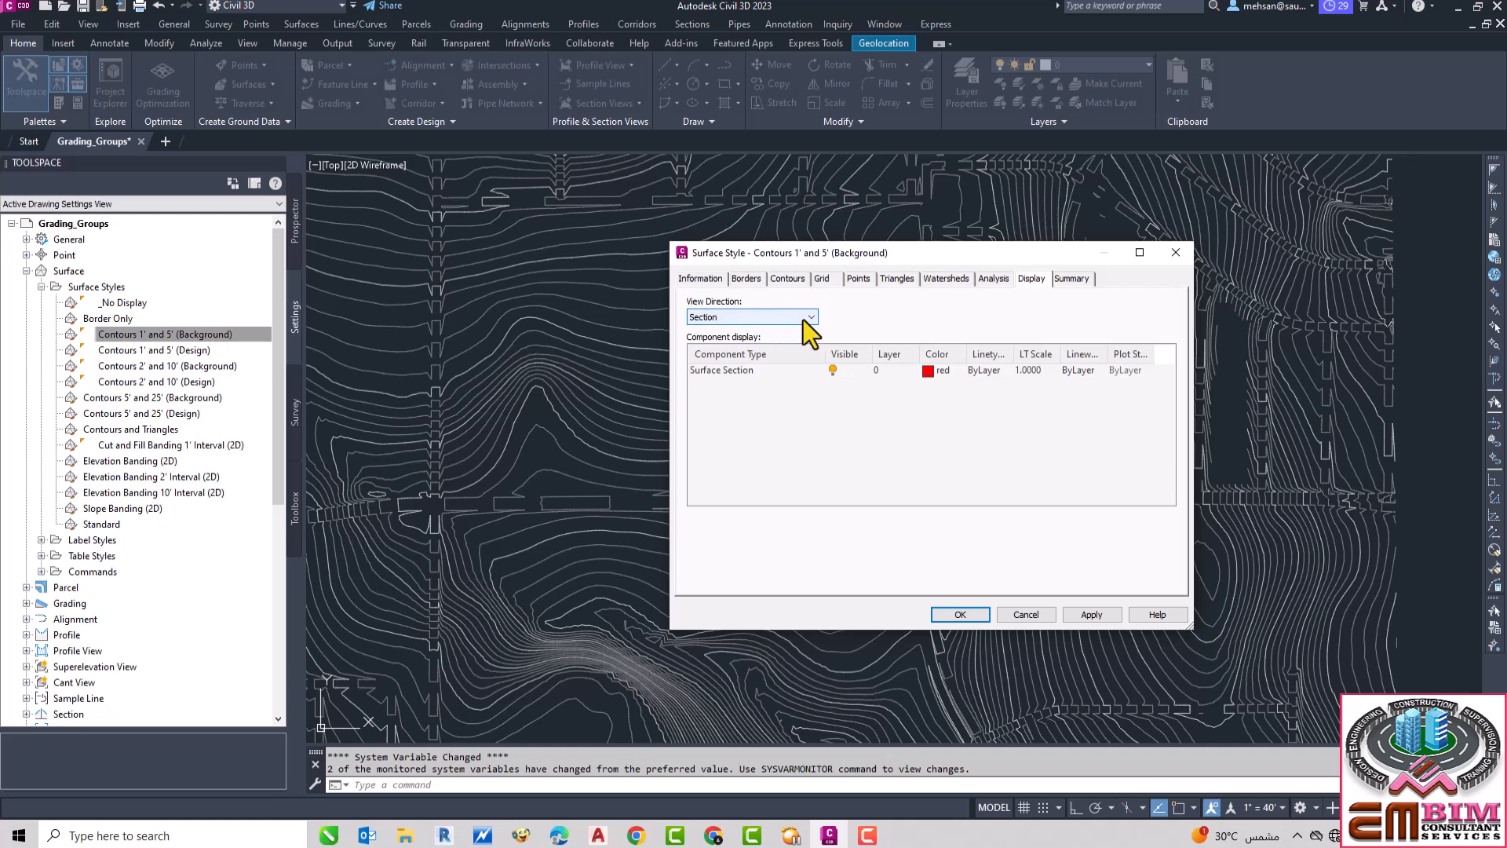
pyautogui.click(794, 318)
pyautogui.click(710, 330)
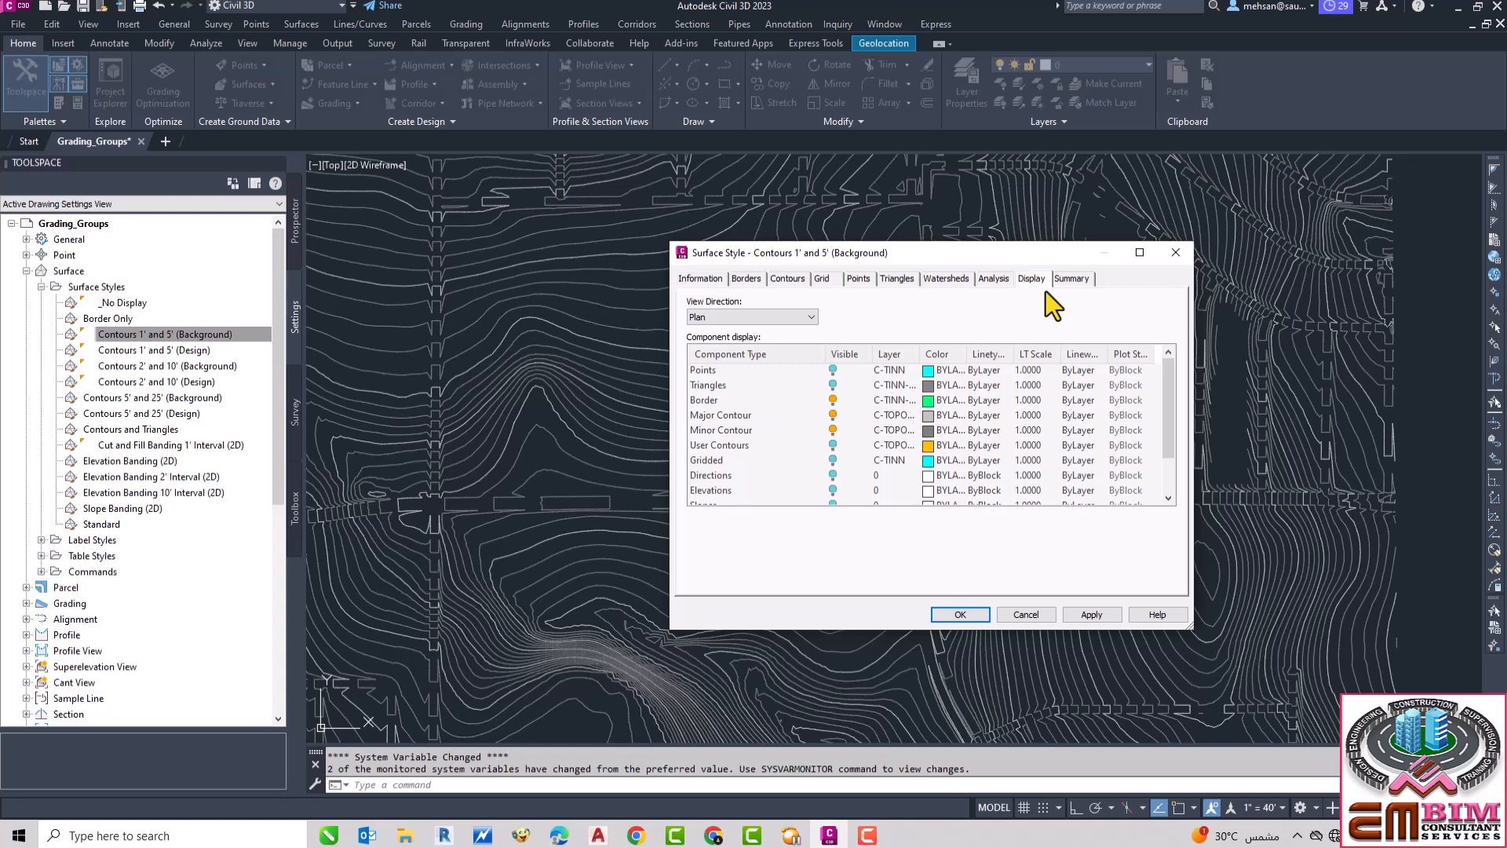
pyautogui.click(1064, 279)
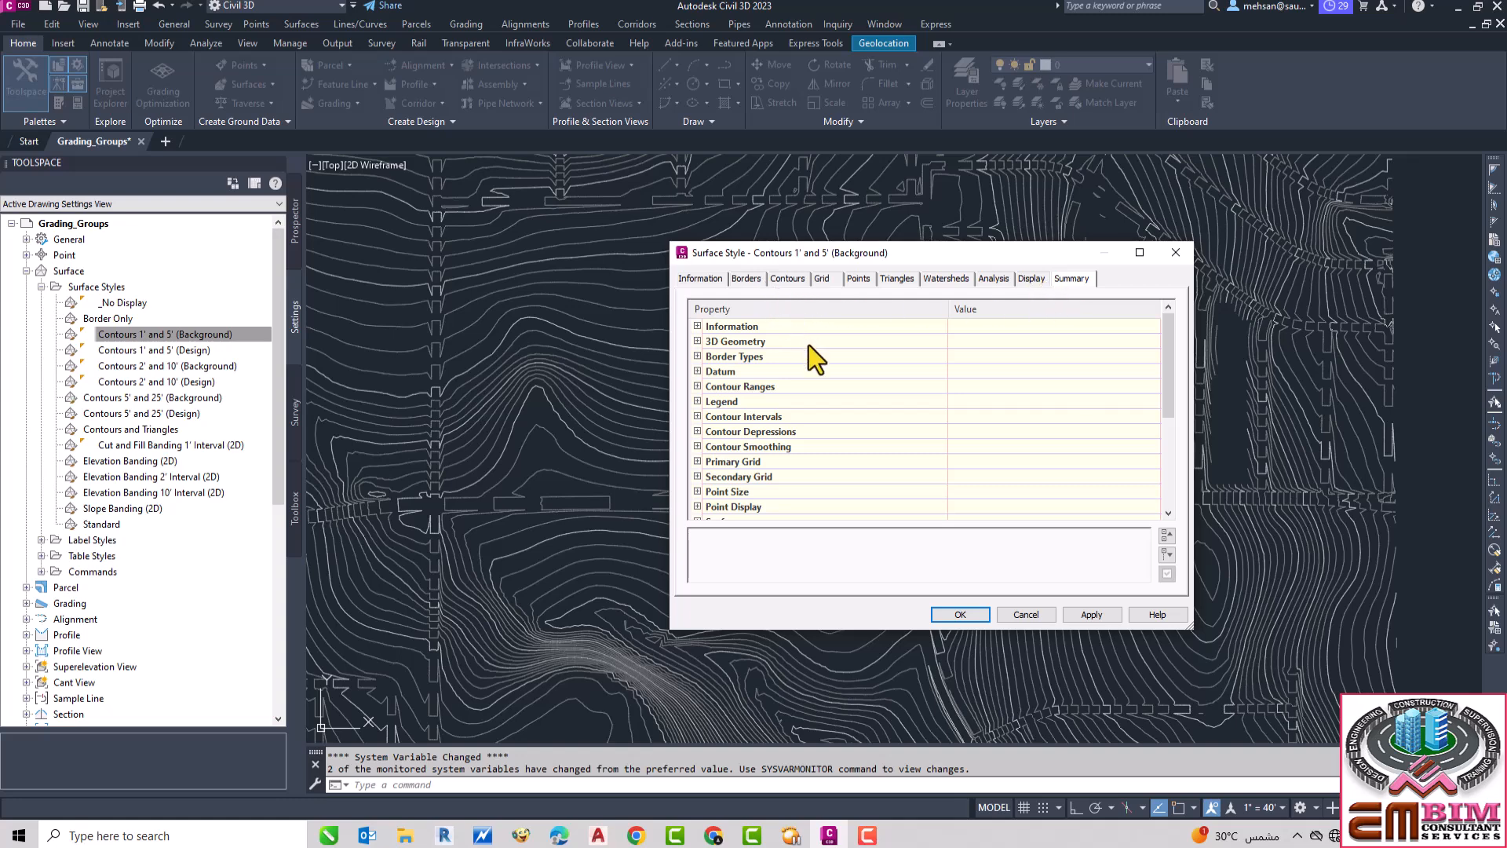
# Step: Examine the style's border properties, including the choices for border display mode and exterior border display
pyautogui.click(755, 281)
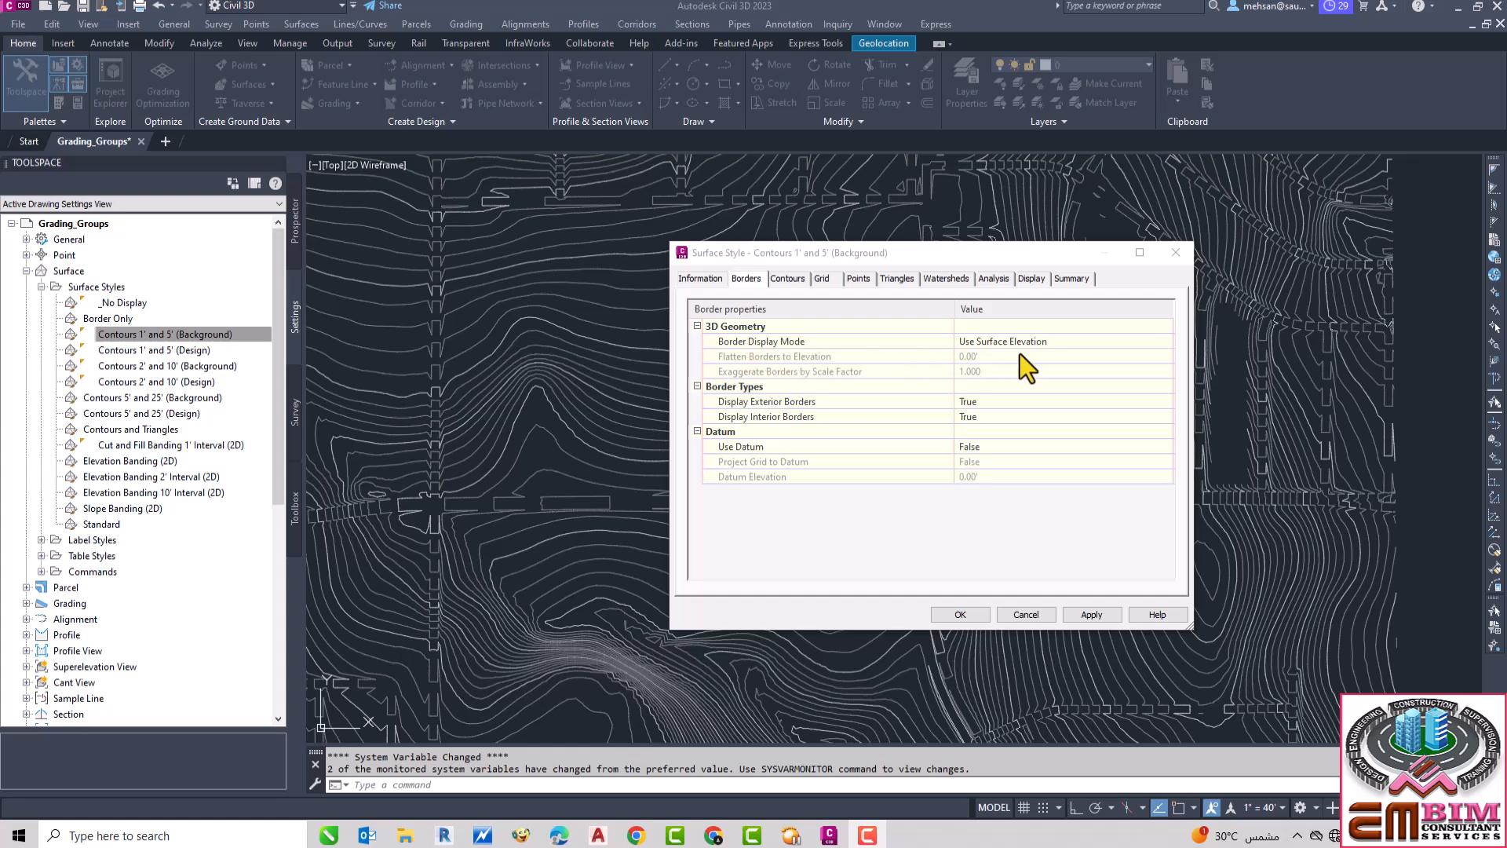
pyautogui.click(1097, 340)
pyautogui.click(1168, 340)
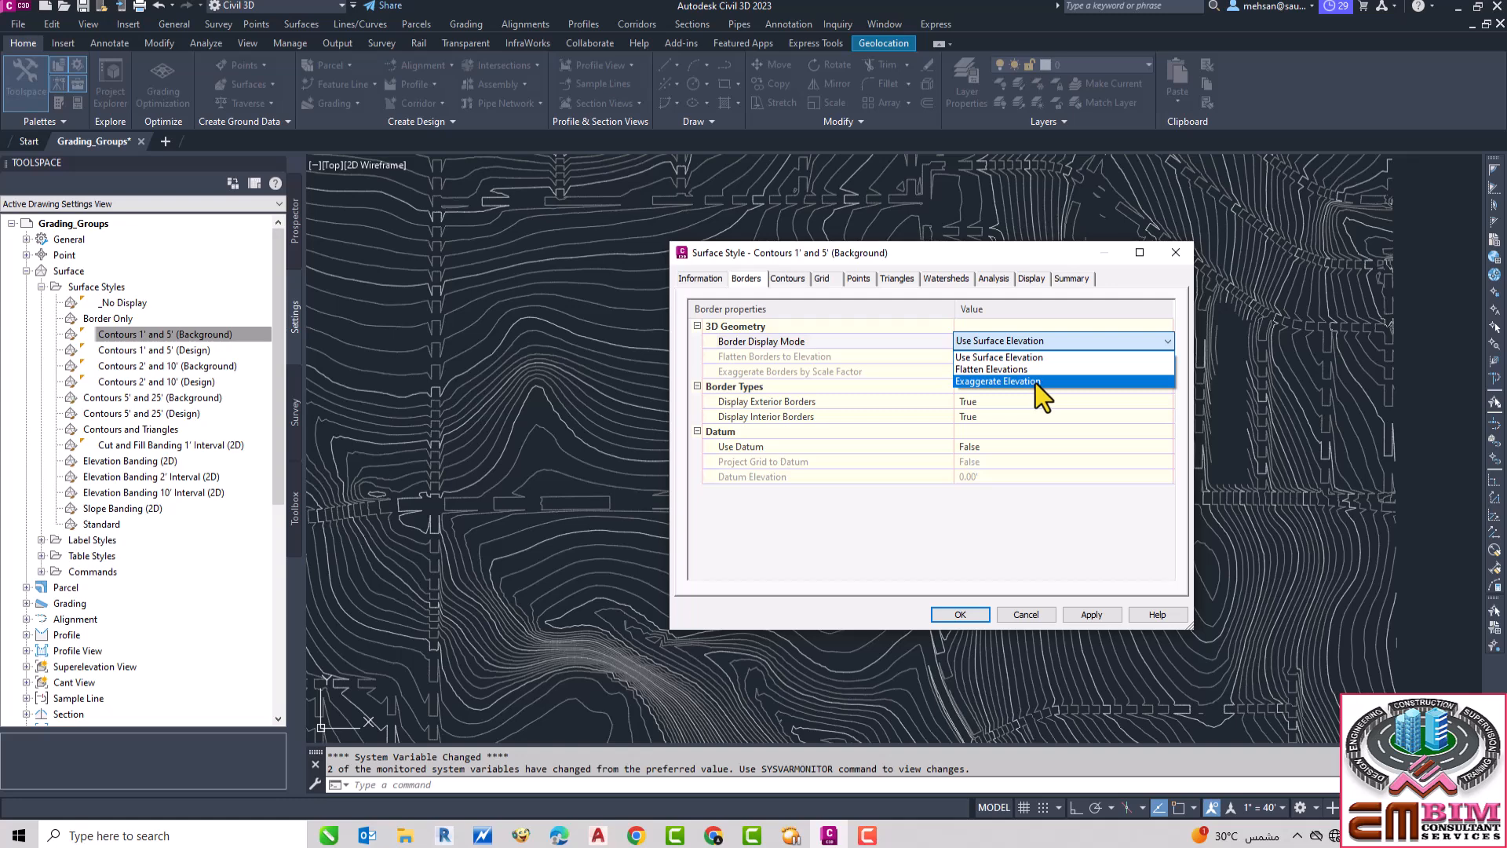
pyautogui.click(1058, 327)
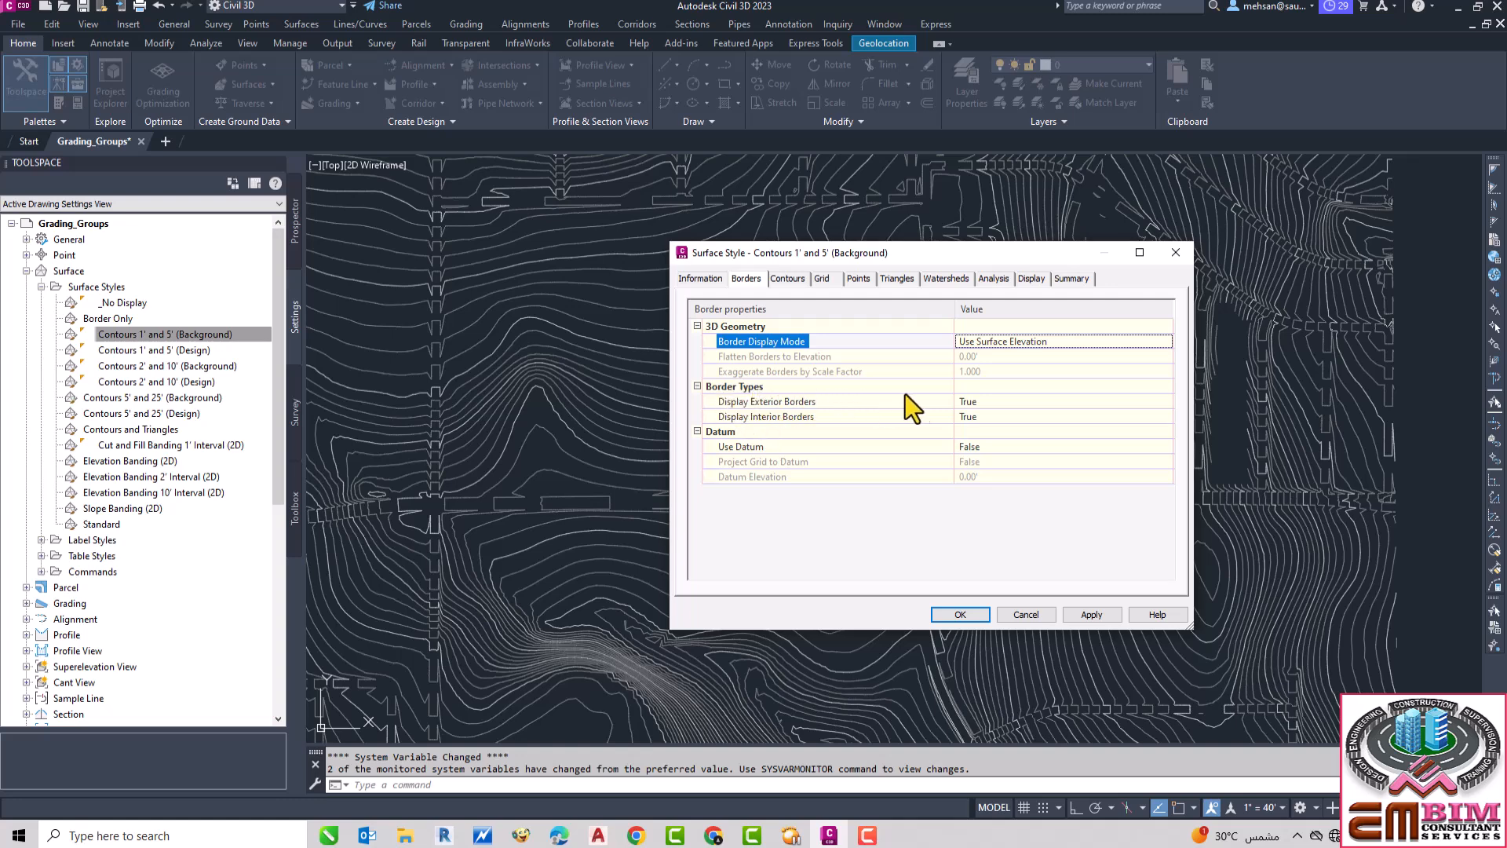
pyautogui.click(1005, 402)
pyautogui.click(1051, 401)
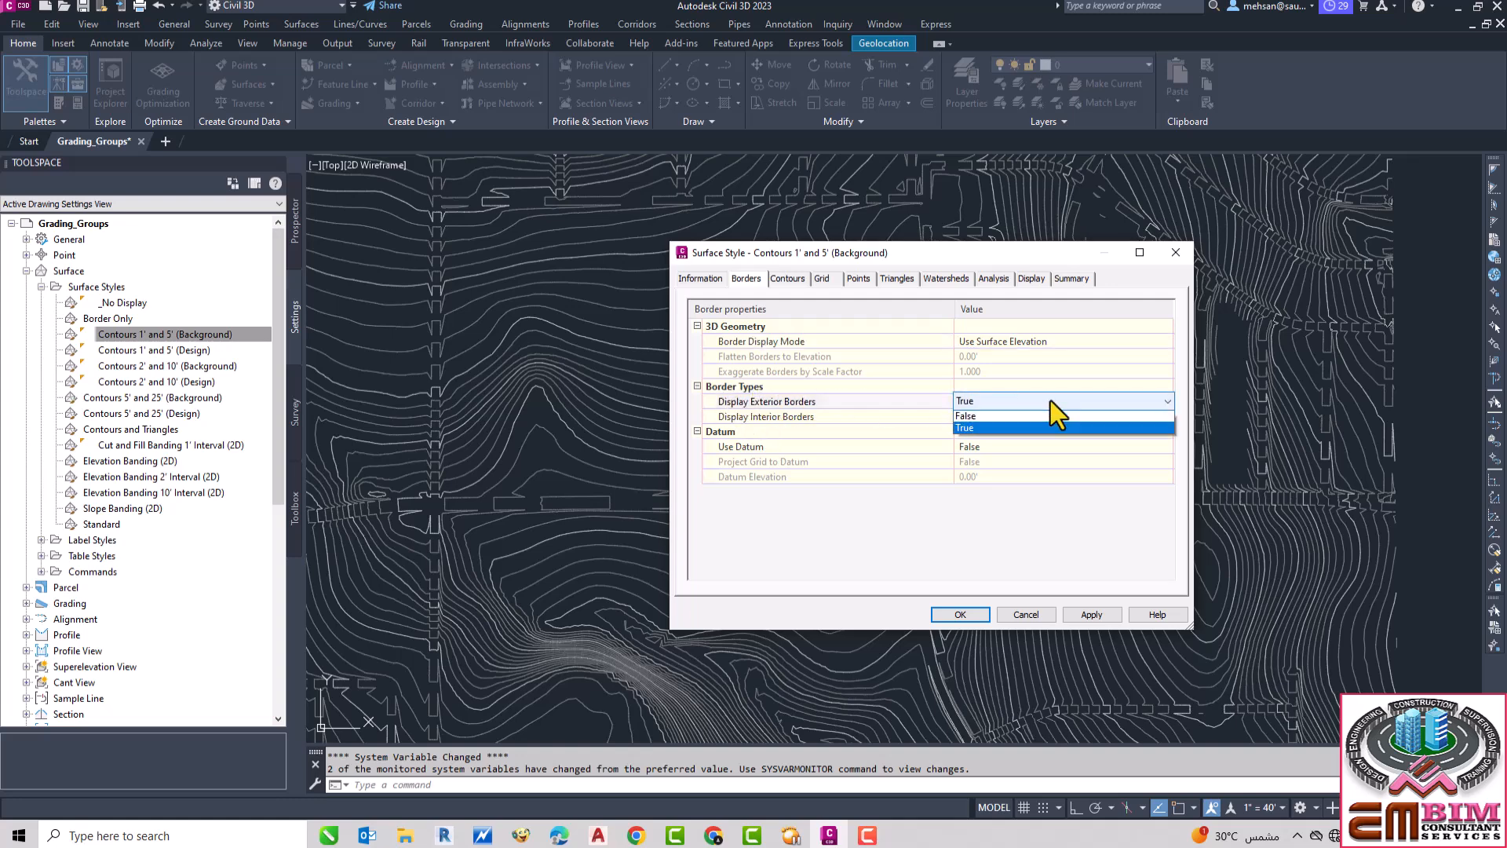
pyautogui.click(1049, 402)
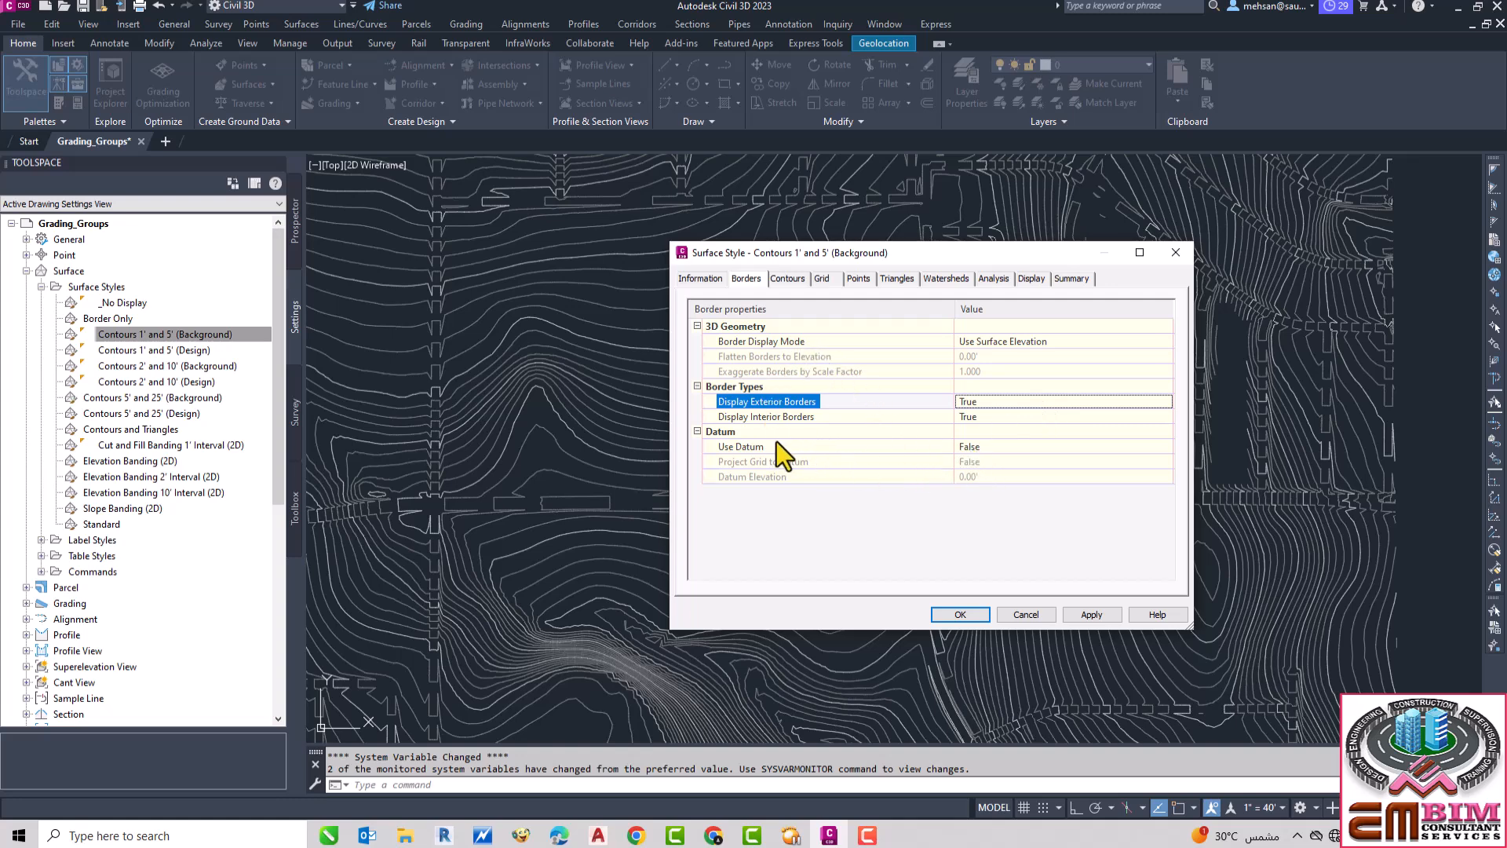
# Step: Examine the contour ranges, 3D geometry and legend properties in the style's contour settings
pyautogui.click(785, 278)
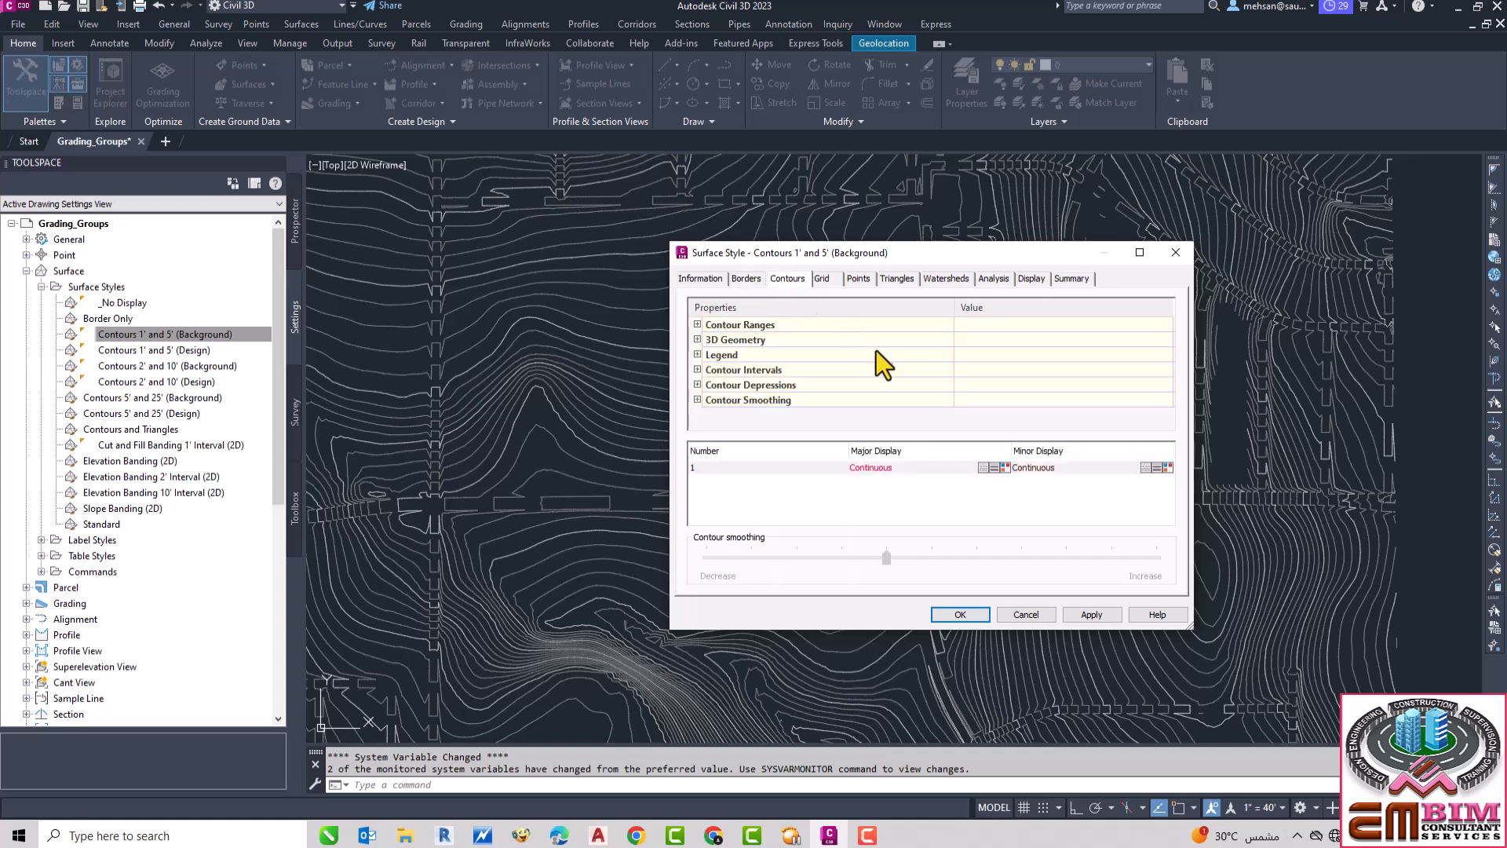
pyautogui.click(698, 325)
pyautogui.moveTo(1166, 339); pyautogui.dragTo(1163, 353)
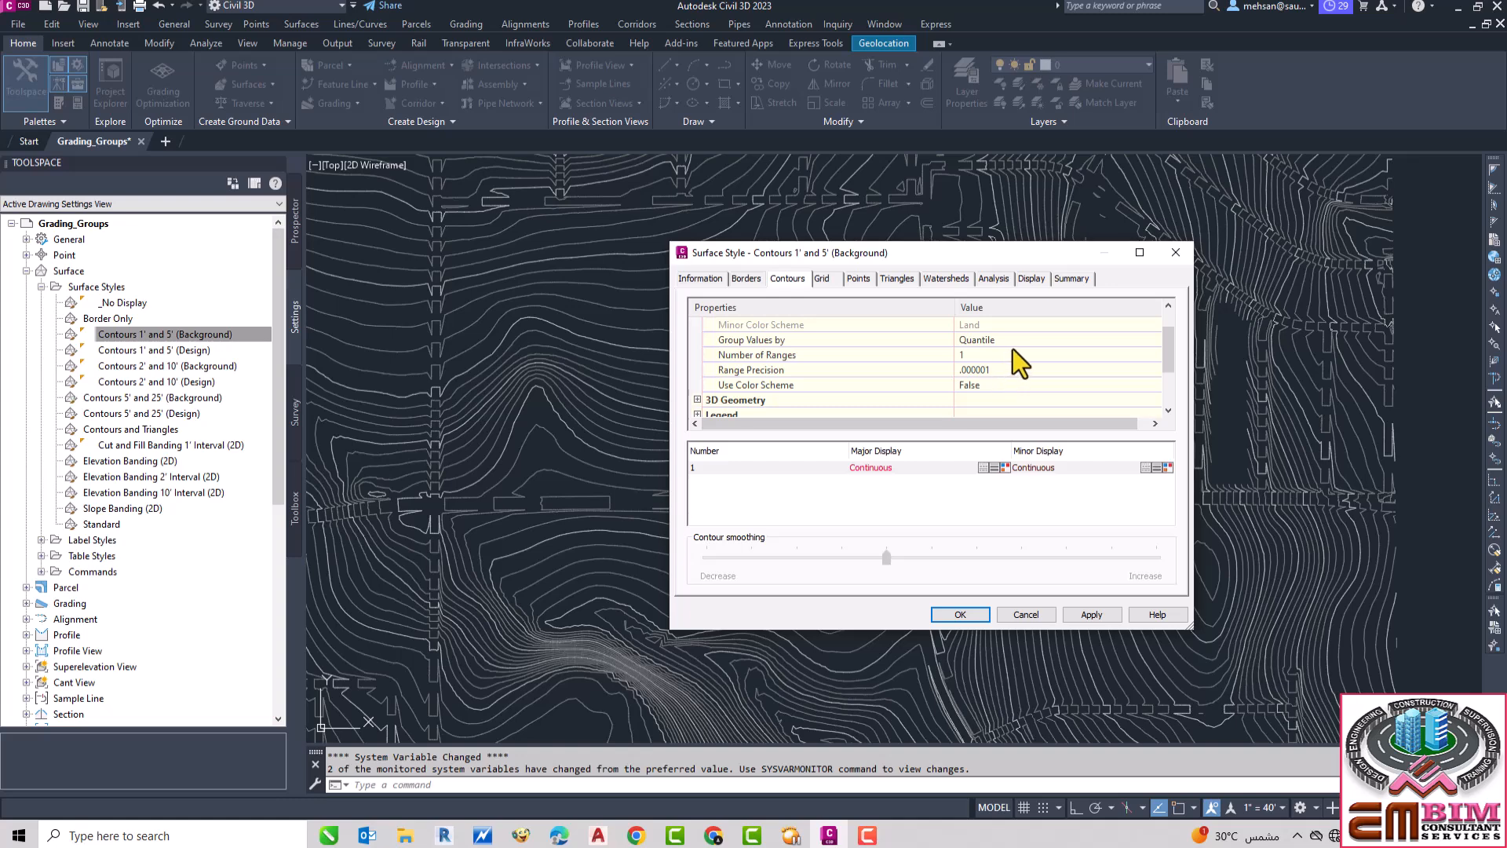
pyautogui.moveTo(1165, 360); pyautogui.dragTo(1166, 383)
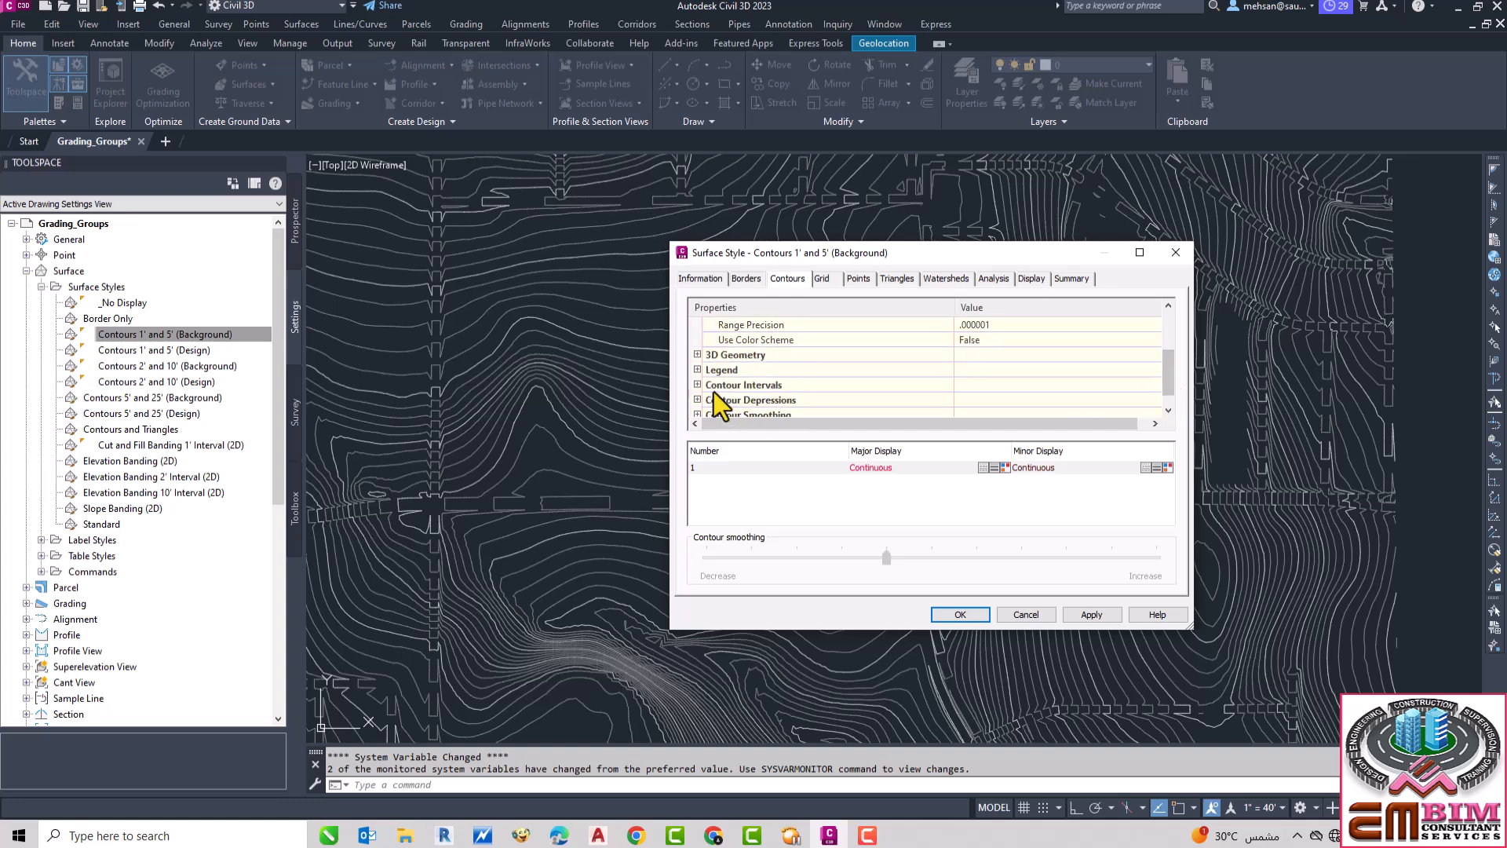
pyautogui.click(696, 355)
pyautogui.moveTo(1163, 361); pyautogui.dragTo(1156, 383)
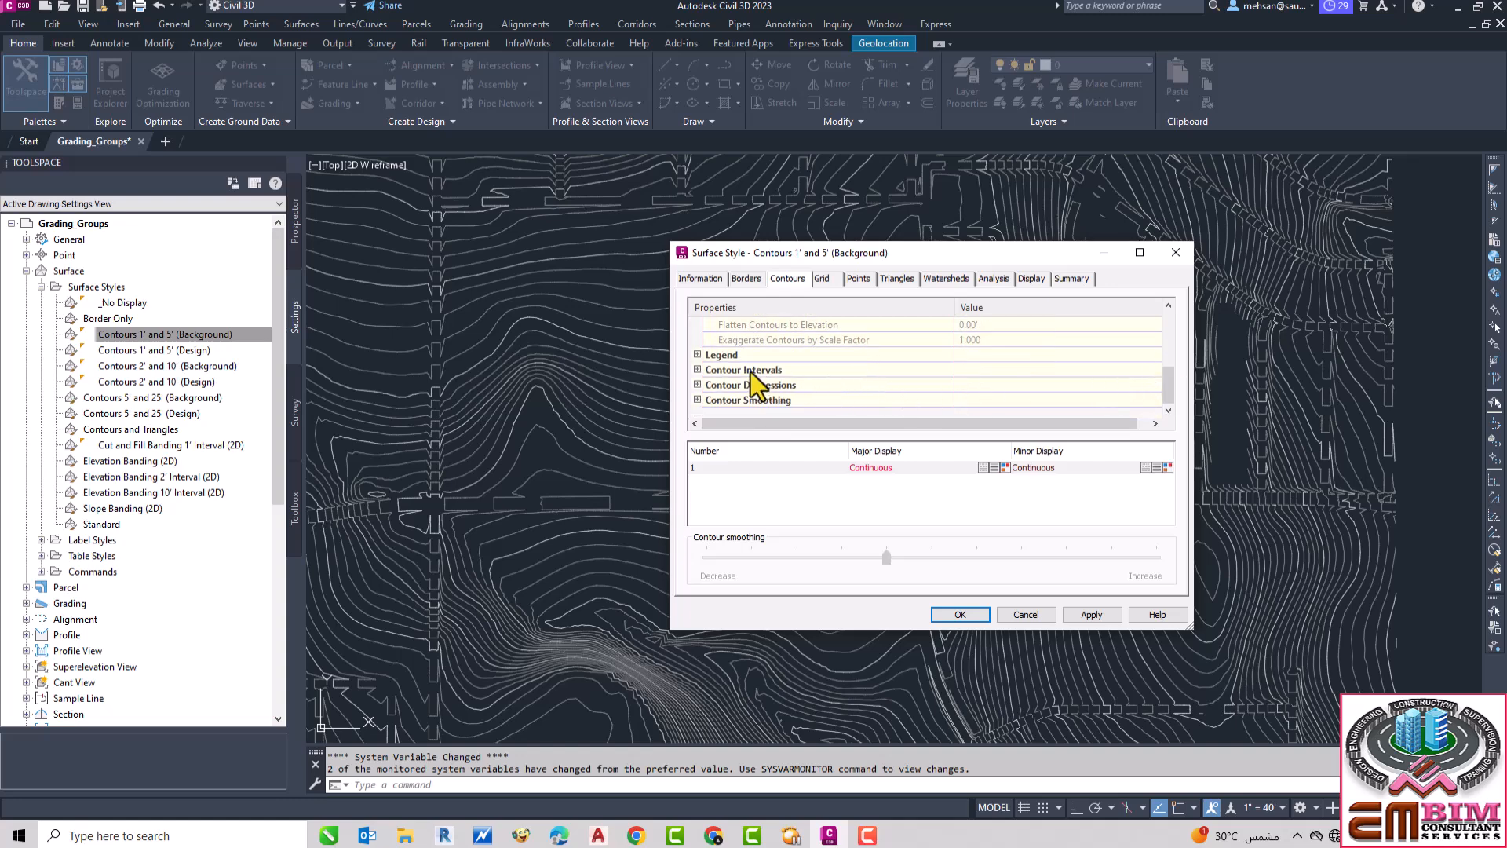
pyautogui.click(697, 355)
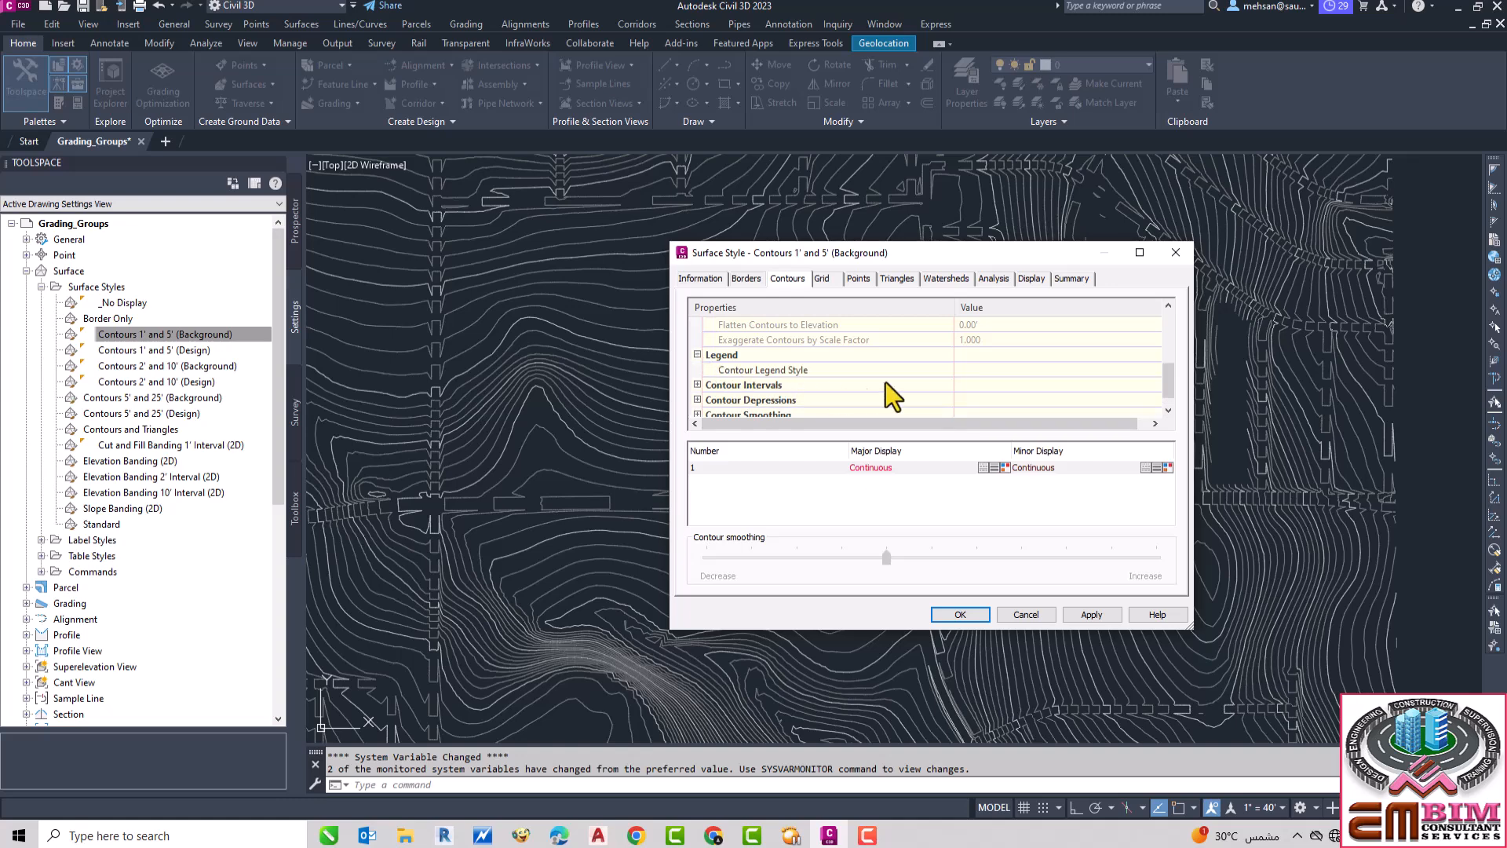
# Step: Examine the base elevation and the minor and major values under the style's contour intervals
pyautogui.moveTo(1168, 381); pyautogui.dragTo(1159, 399)
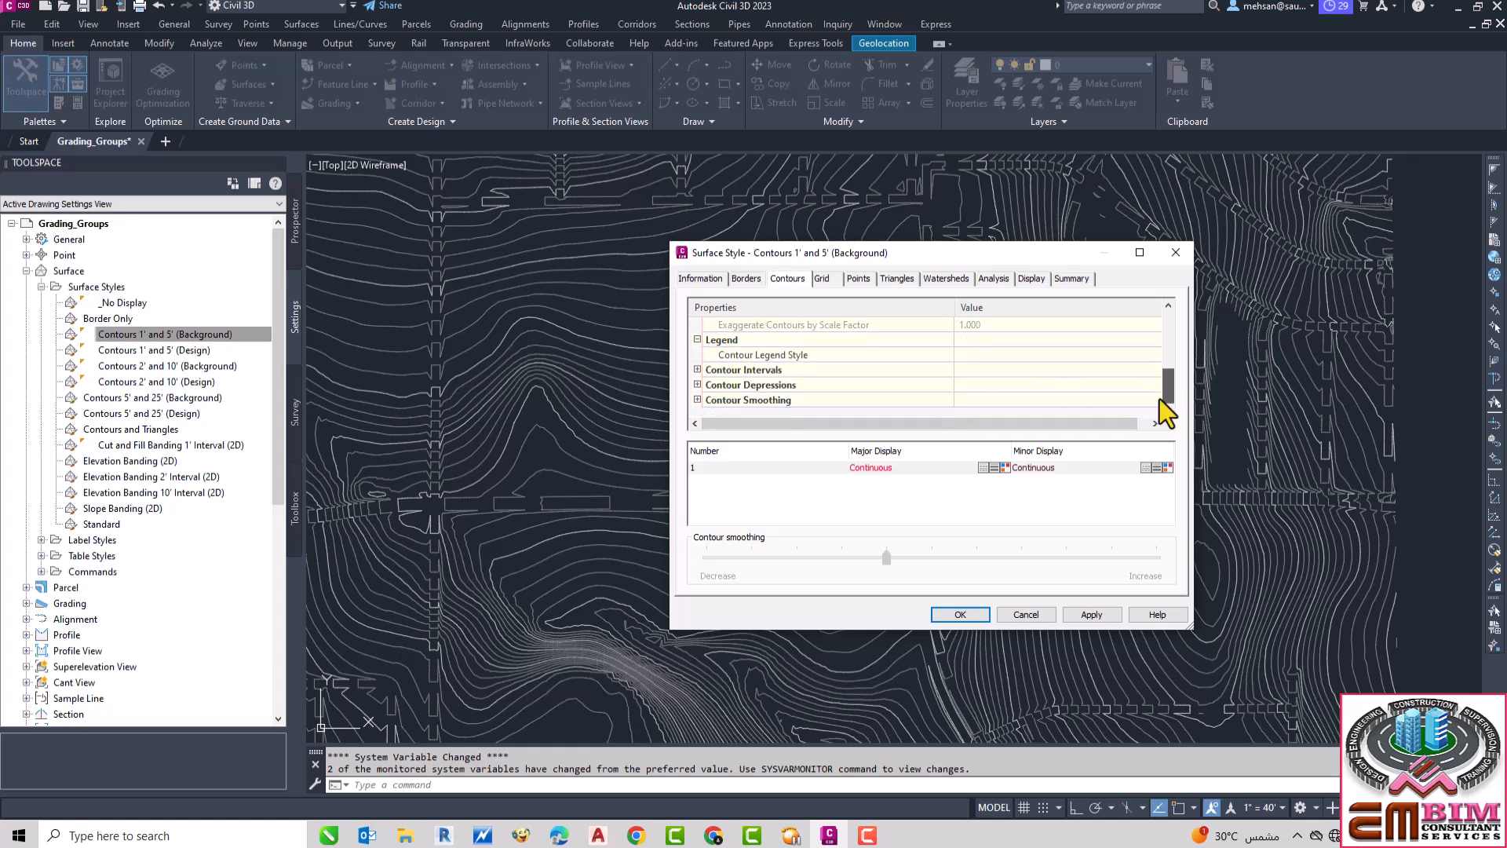
pyautogui.click(697, 369)
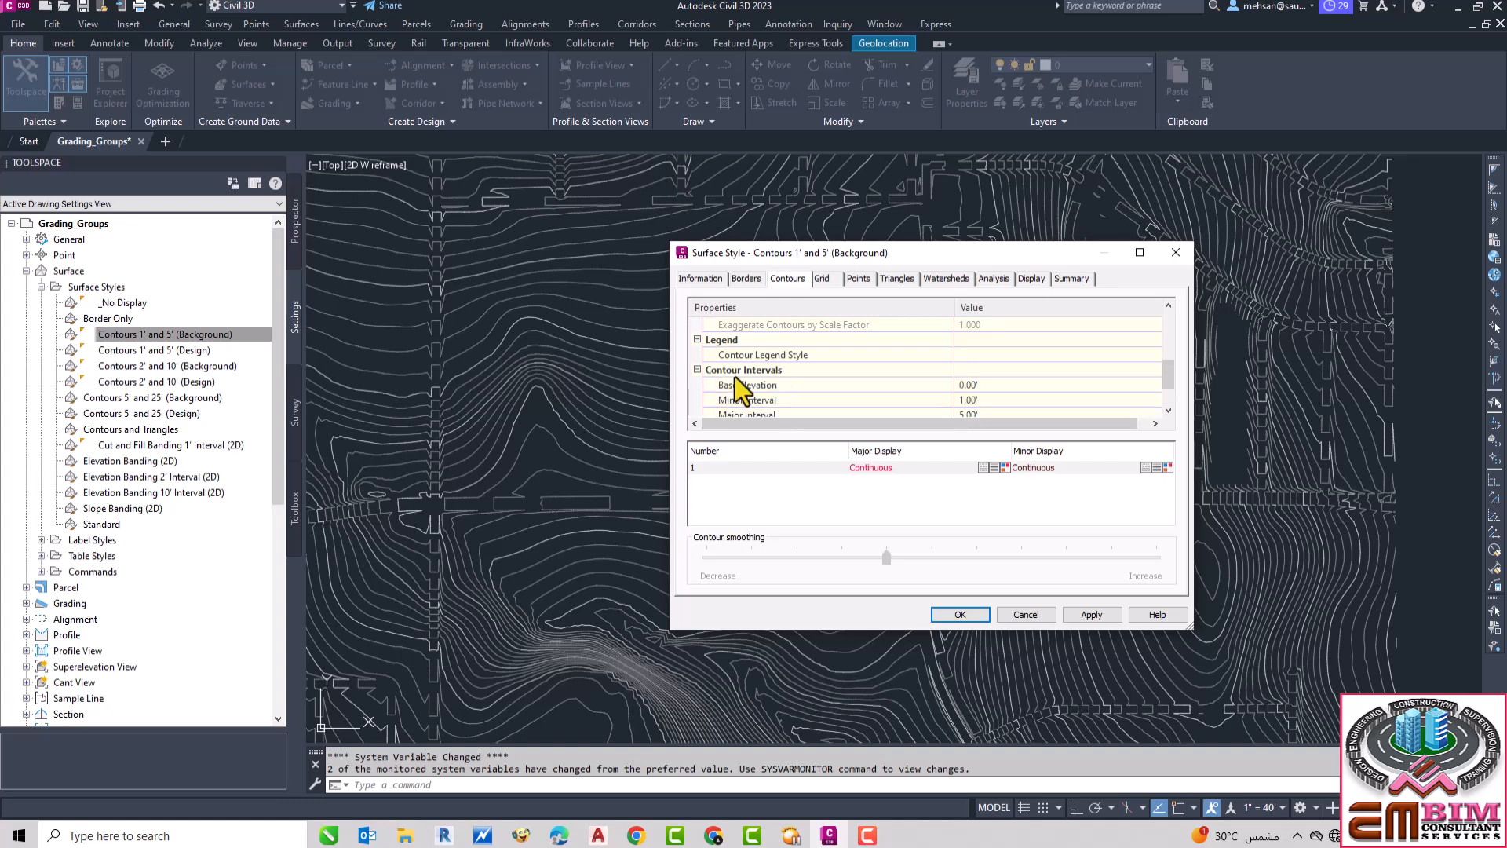
pyautogui.moveTo(1167, 369); pyautogui.dragTo(1161, 384)
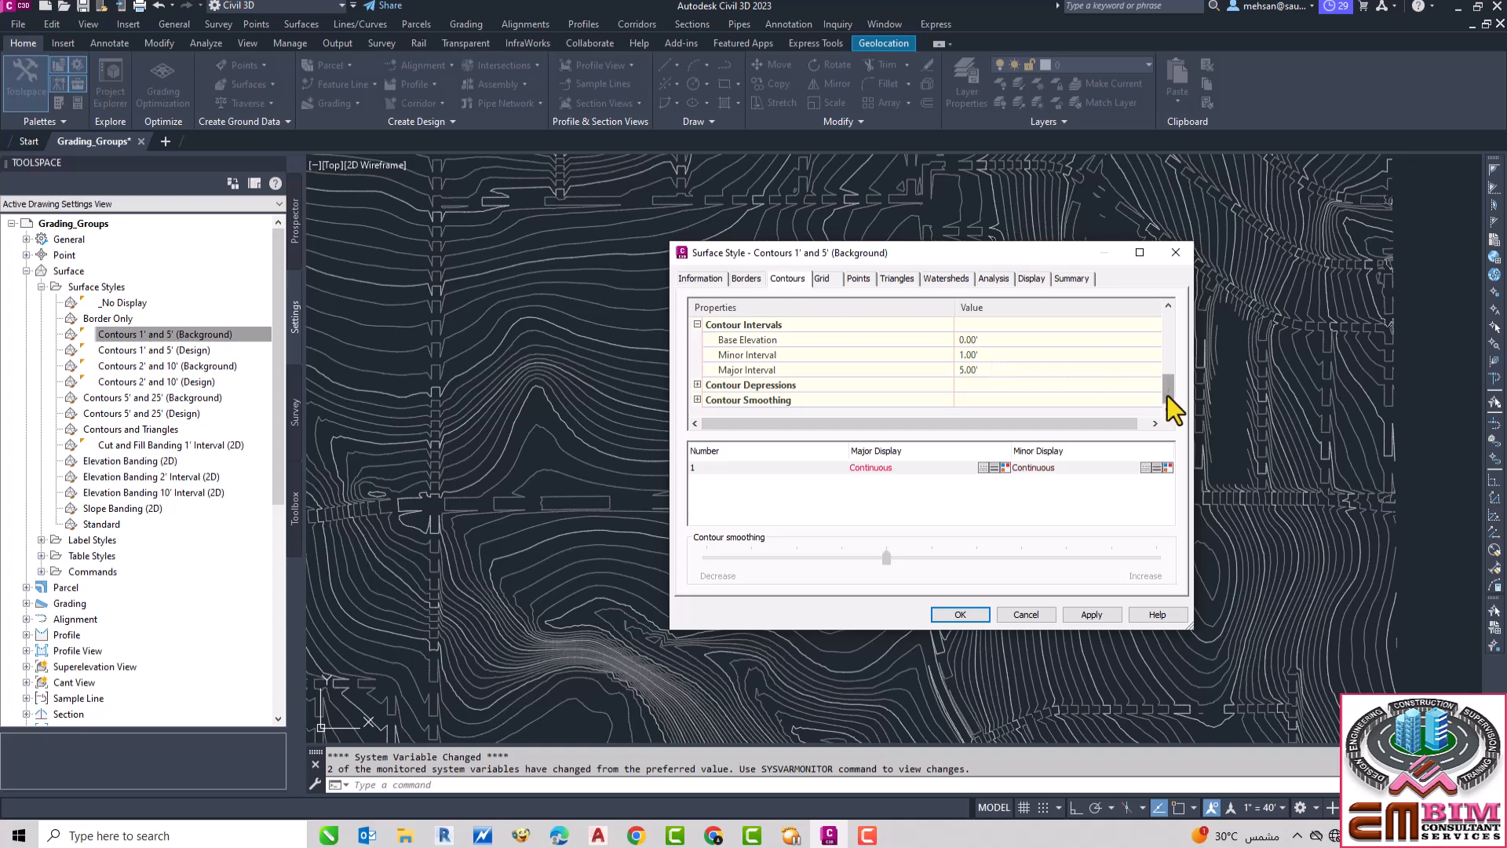
pyautogui.moveTo(1166, 394); pyautogui.dragTo(1166, 397)
# Step: Try displaying depression contours in the contour depression properties, and set the option back to False
pyautogui.click(696, 385)
pyautogui.moveTo(1171, 375); pyautogui.dragTo(1165, 388)
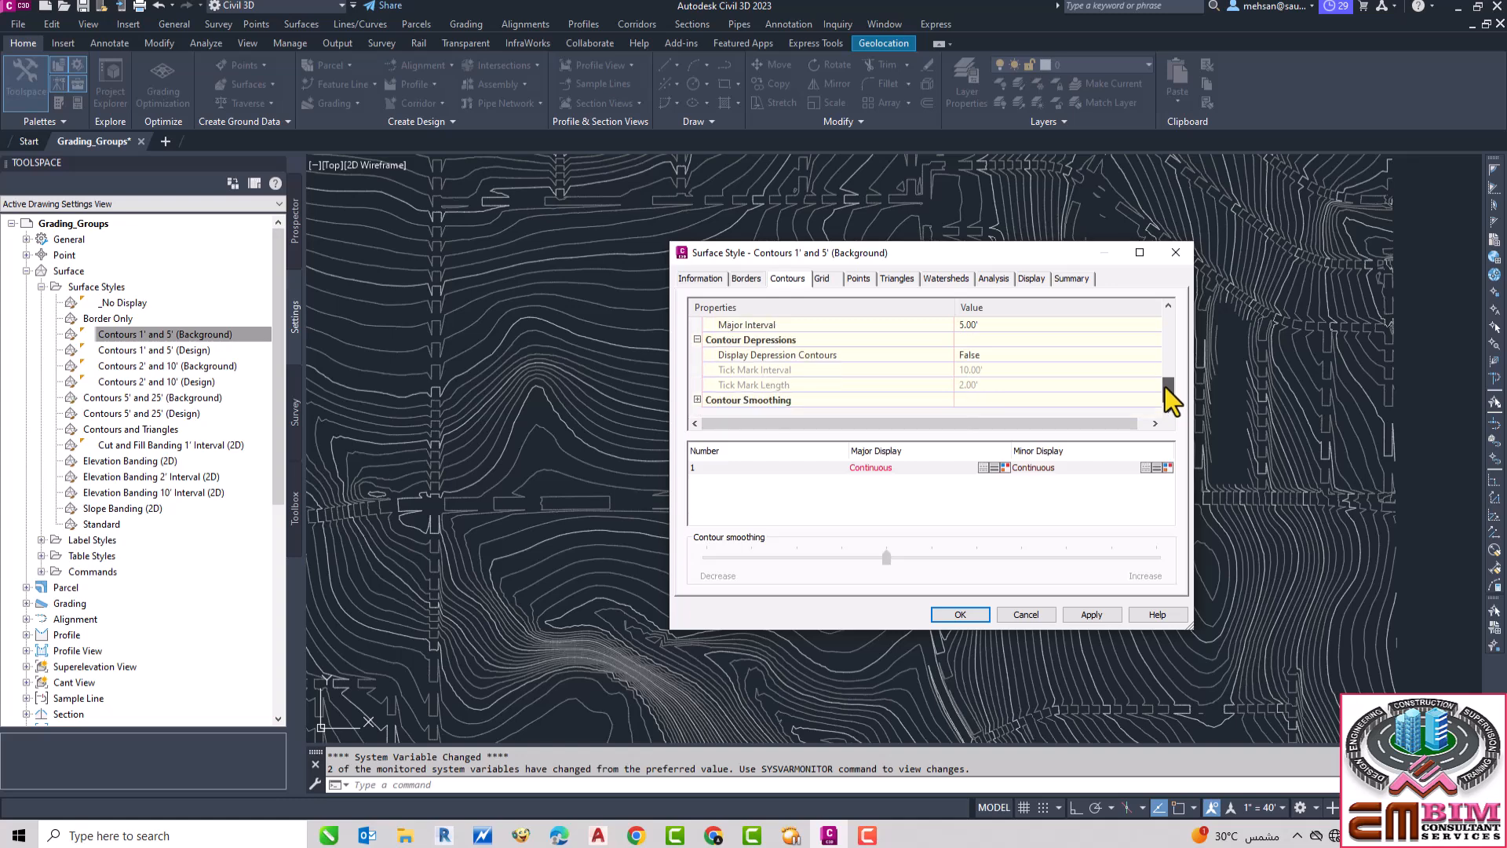
pyautogui.click(1050, 353)
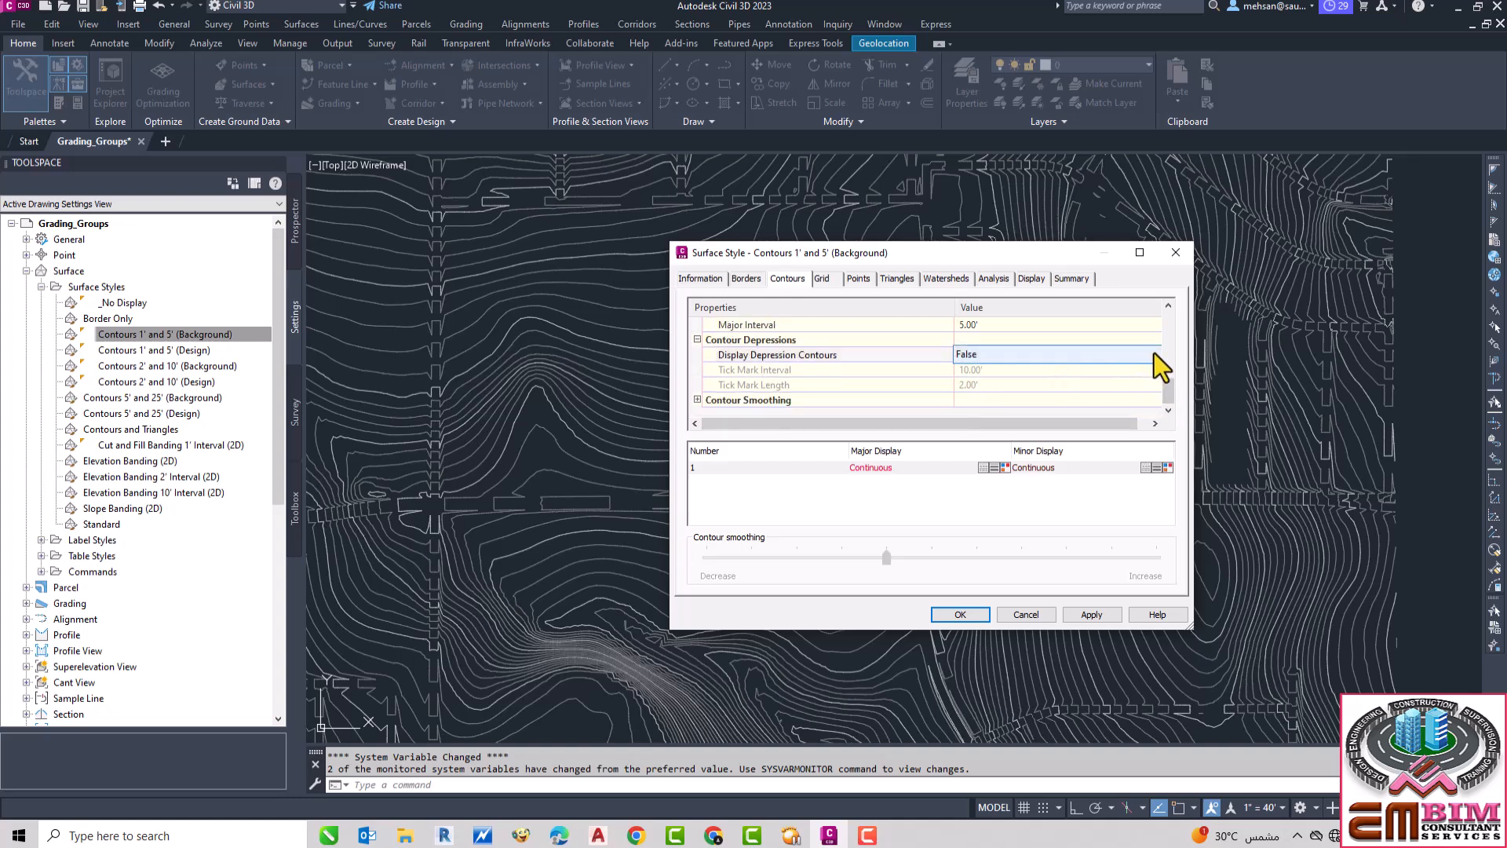
pyautogui.click(983, 360)
pyautogui.click(973, 378)
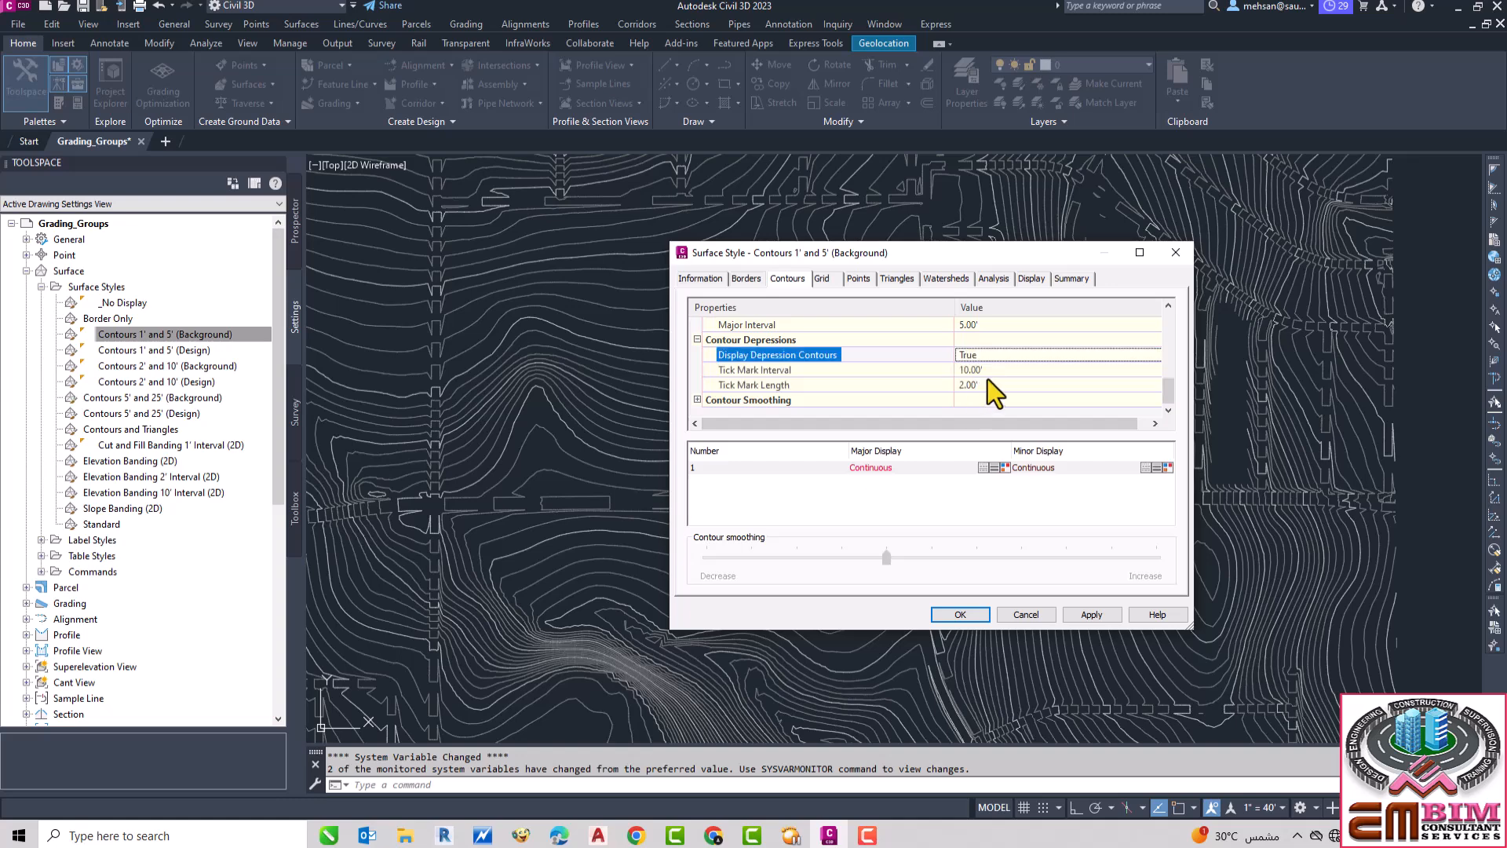
pyautogui.click(991, 359)
pyautogui.click(986, 353)
pyautogui.click(972, 369)
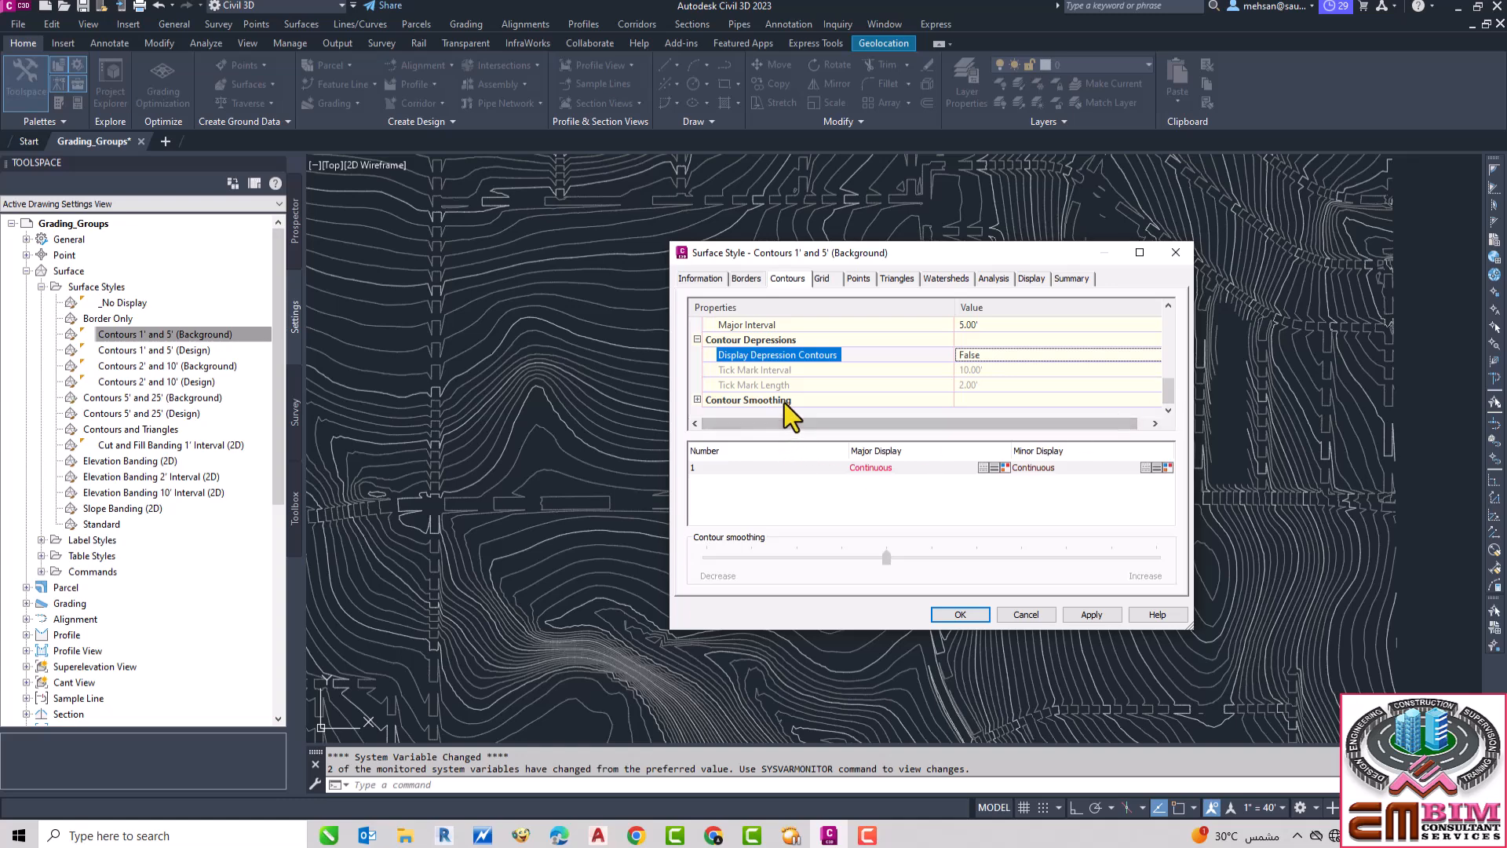
# Step: Set Smooth Contours to True in the style's contour smoothing properties
pyautogui.click(817, 396)
pyautogui.click(1006, 402)
pyautogui.click(697, 399)
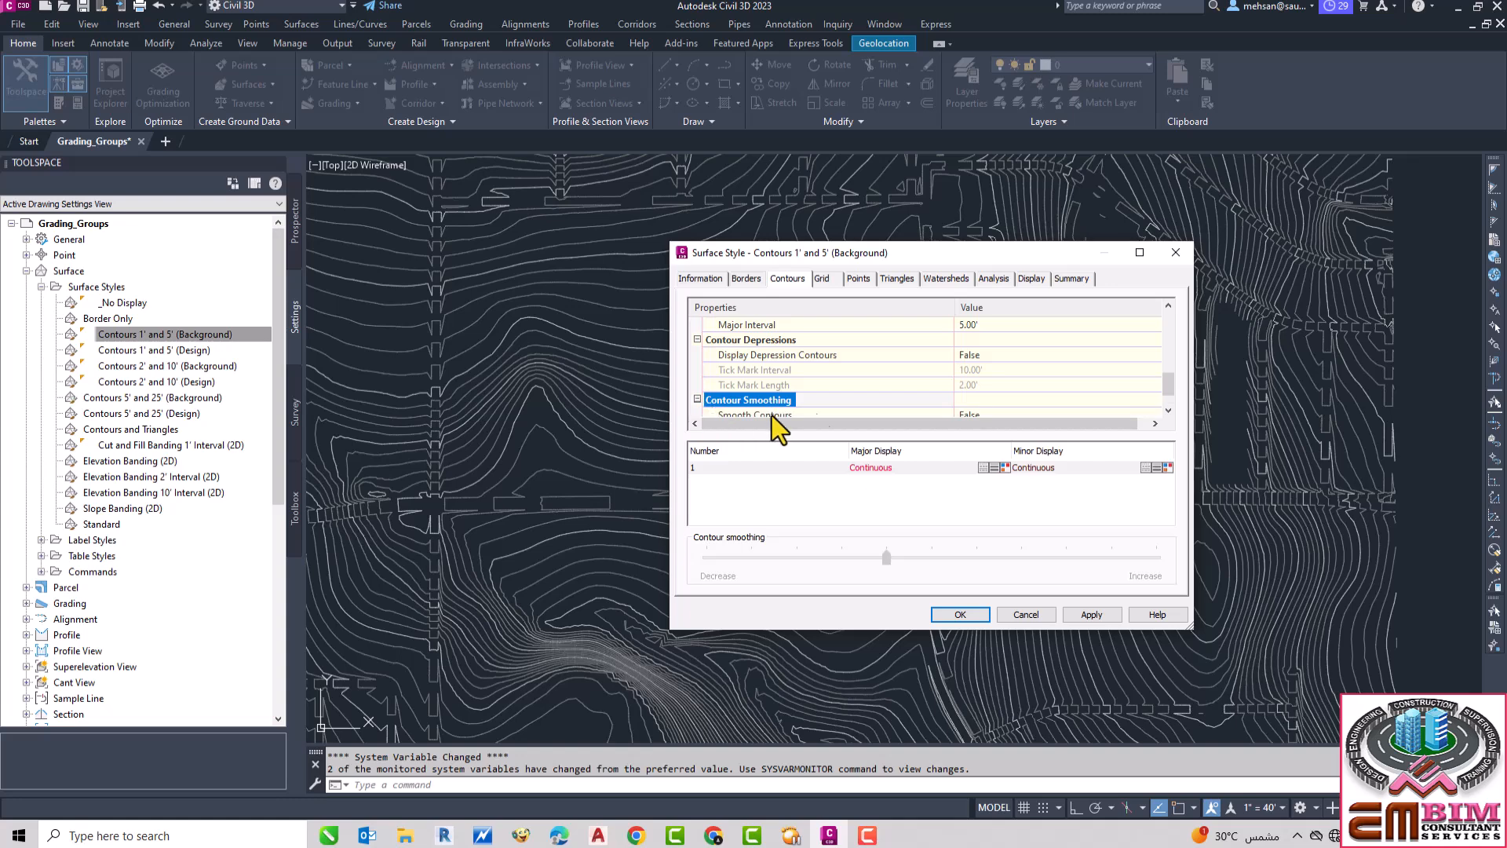
pyautogui.scroll(-1, 1042, 364)
pyautogui.click(1025, 384)
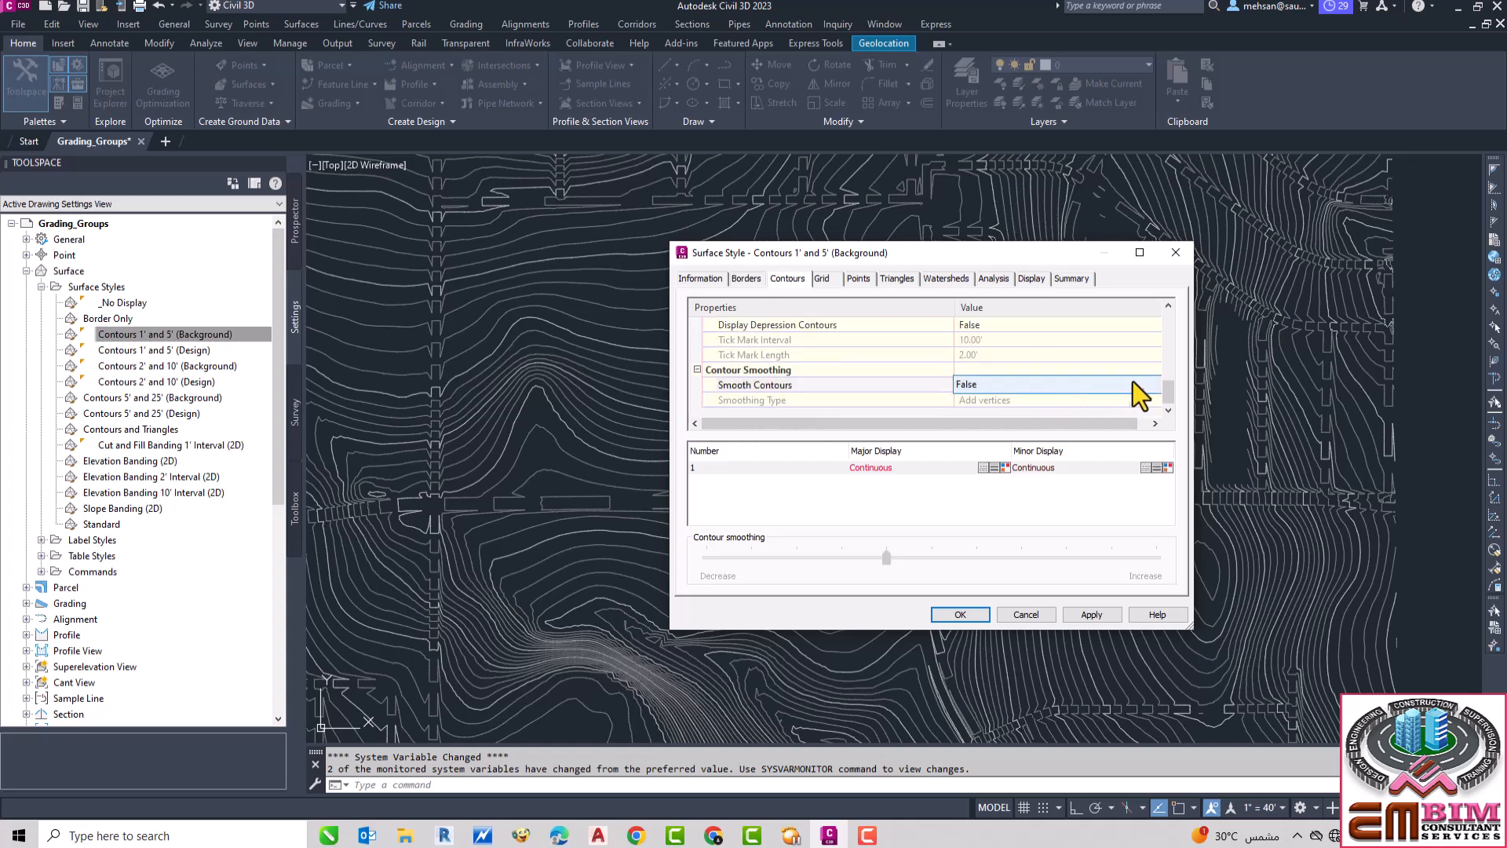
pyautogui.click(1006, 389)
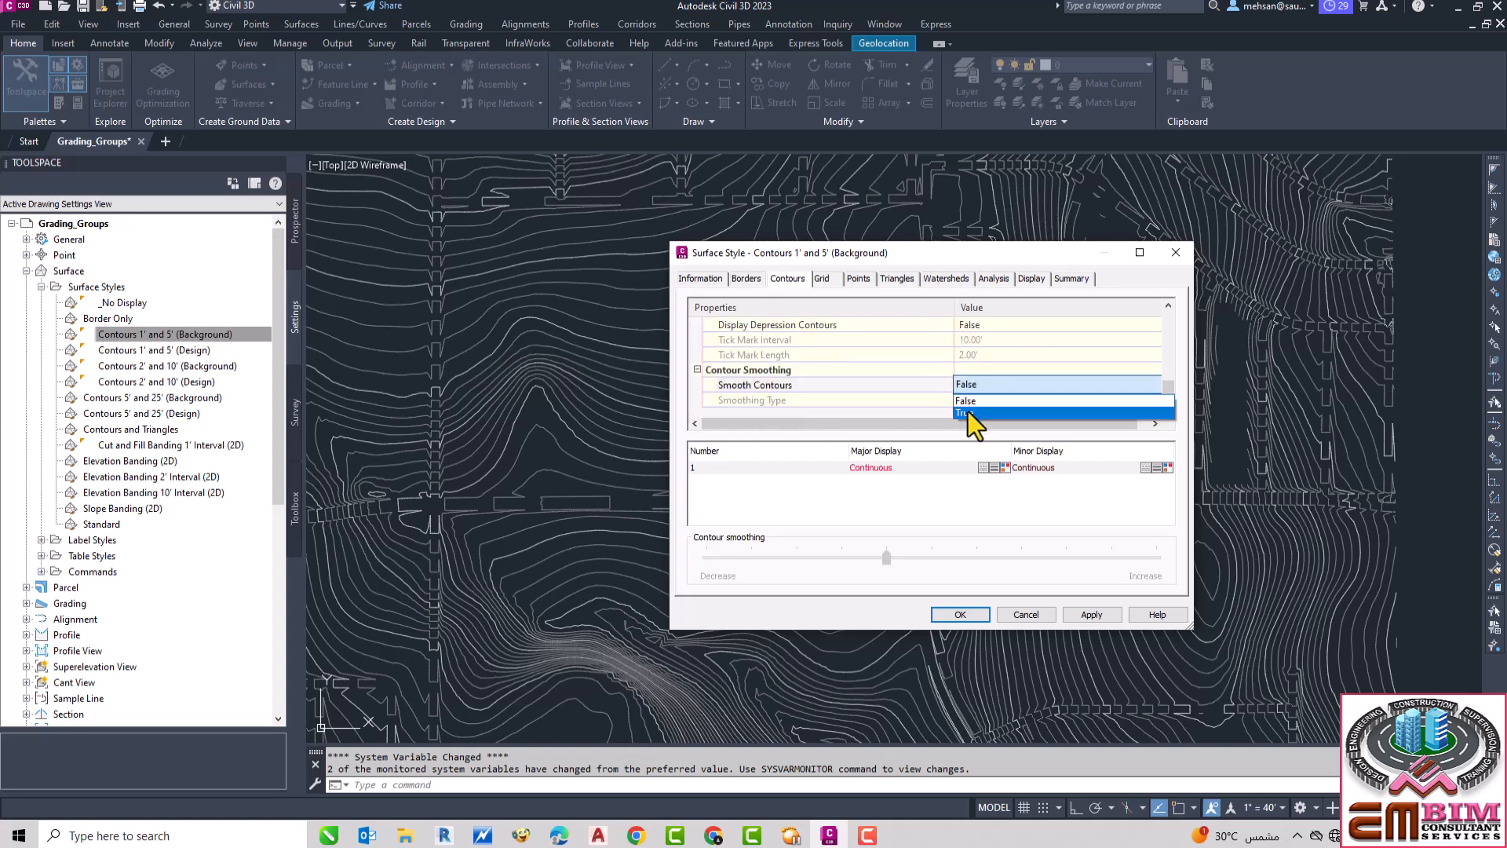
pyautogui.click(968, 408)
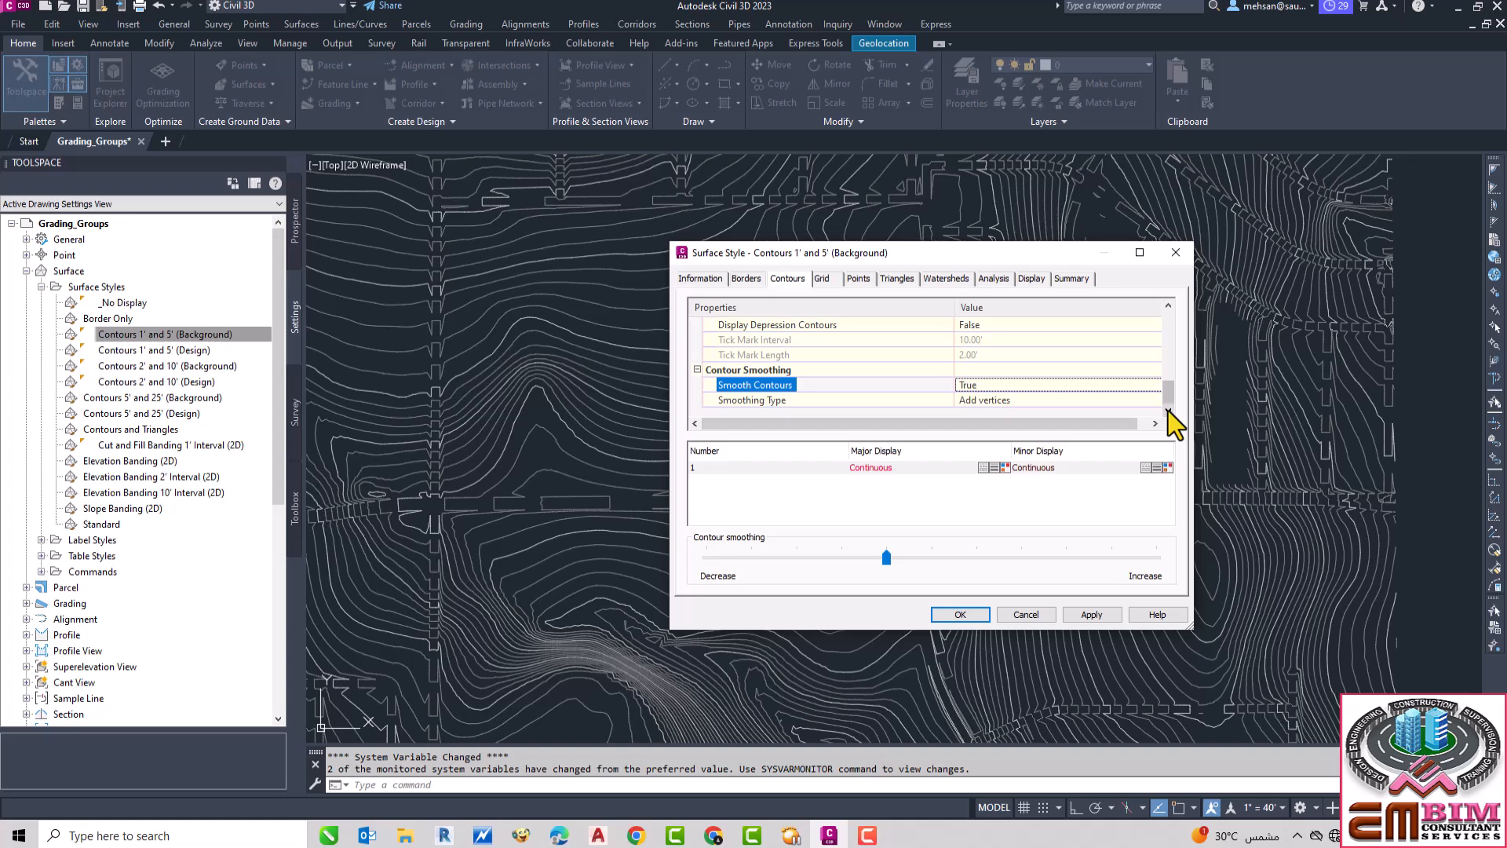
# Step: Try raising the contour smoothing level by two notches with the Add vertices type, and lower it back
pyautogui.click(1034, 399)
pyautogui.click(1035, 399)
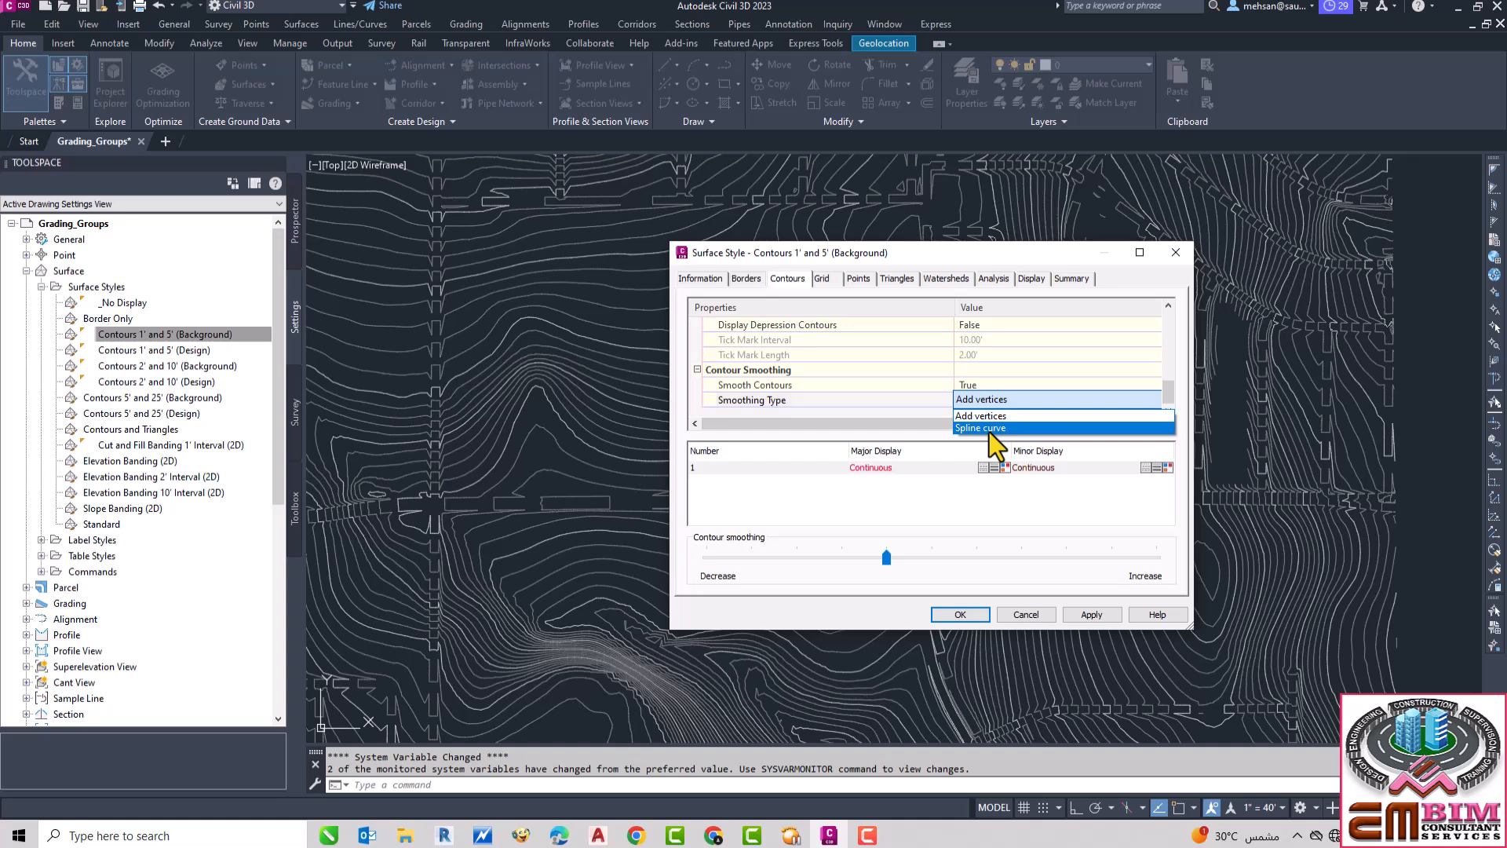
pyautogui.click(888, 560)
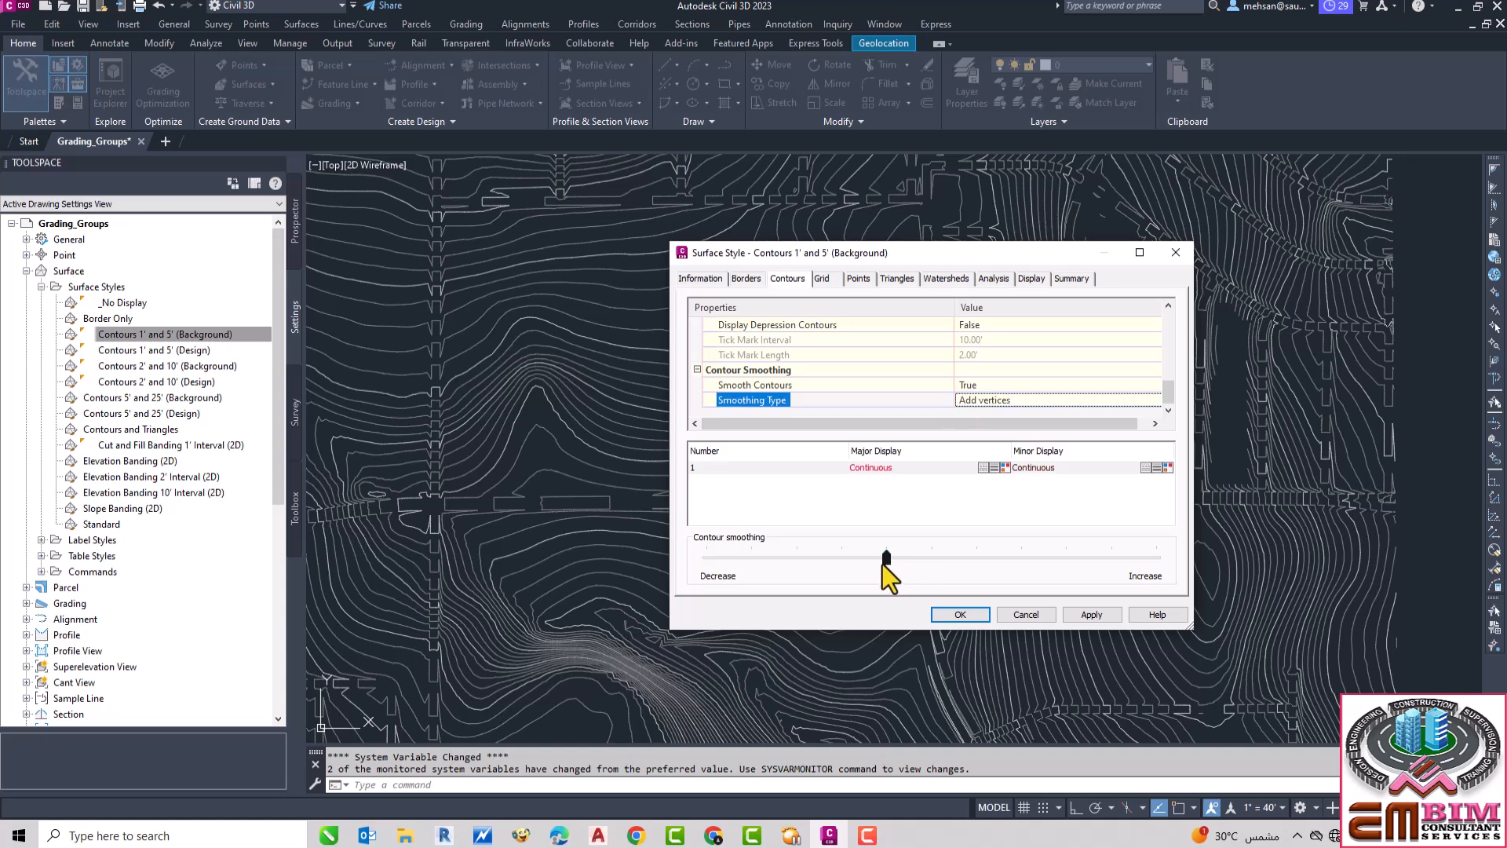
pyautogui.moveTo(884, 564); pyautogui.dragTo(913, 562)
pyautogui.moveTo(1166, 388)
pyautogui.mouseDown()
pyautogui.moveTo(1166, 330)
pyautogui.moveTo(1156, 403)
pyautogui.mouseUp()
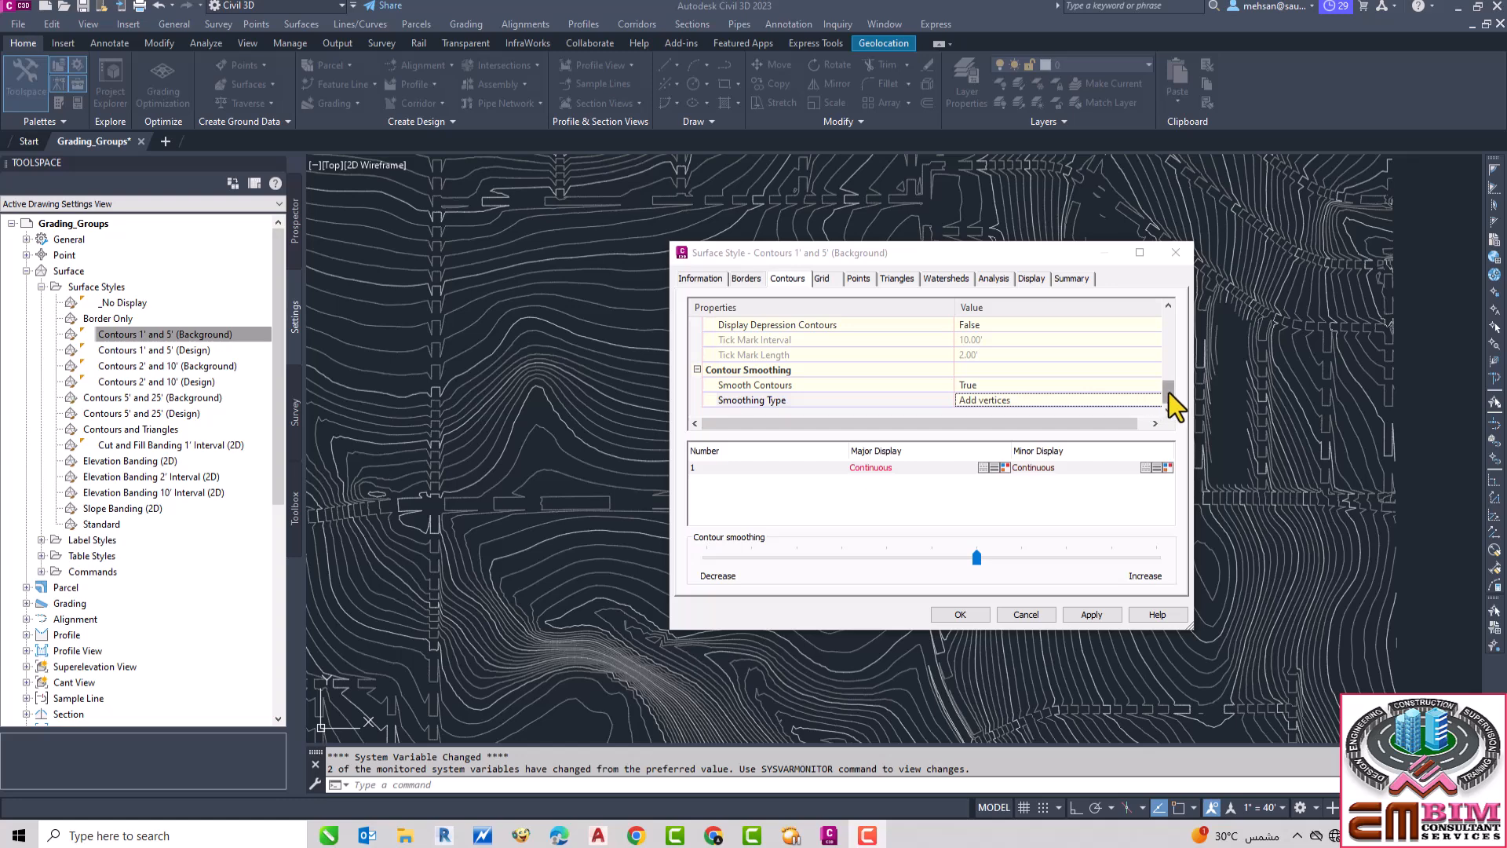
pyautogui.moveTo(975, 561); pyautogui.dragTo(972, 560)
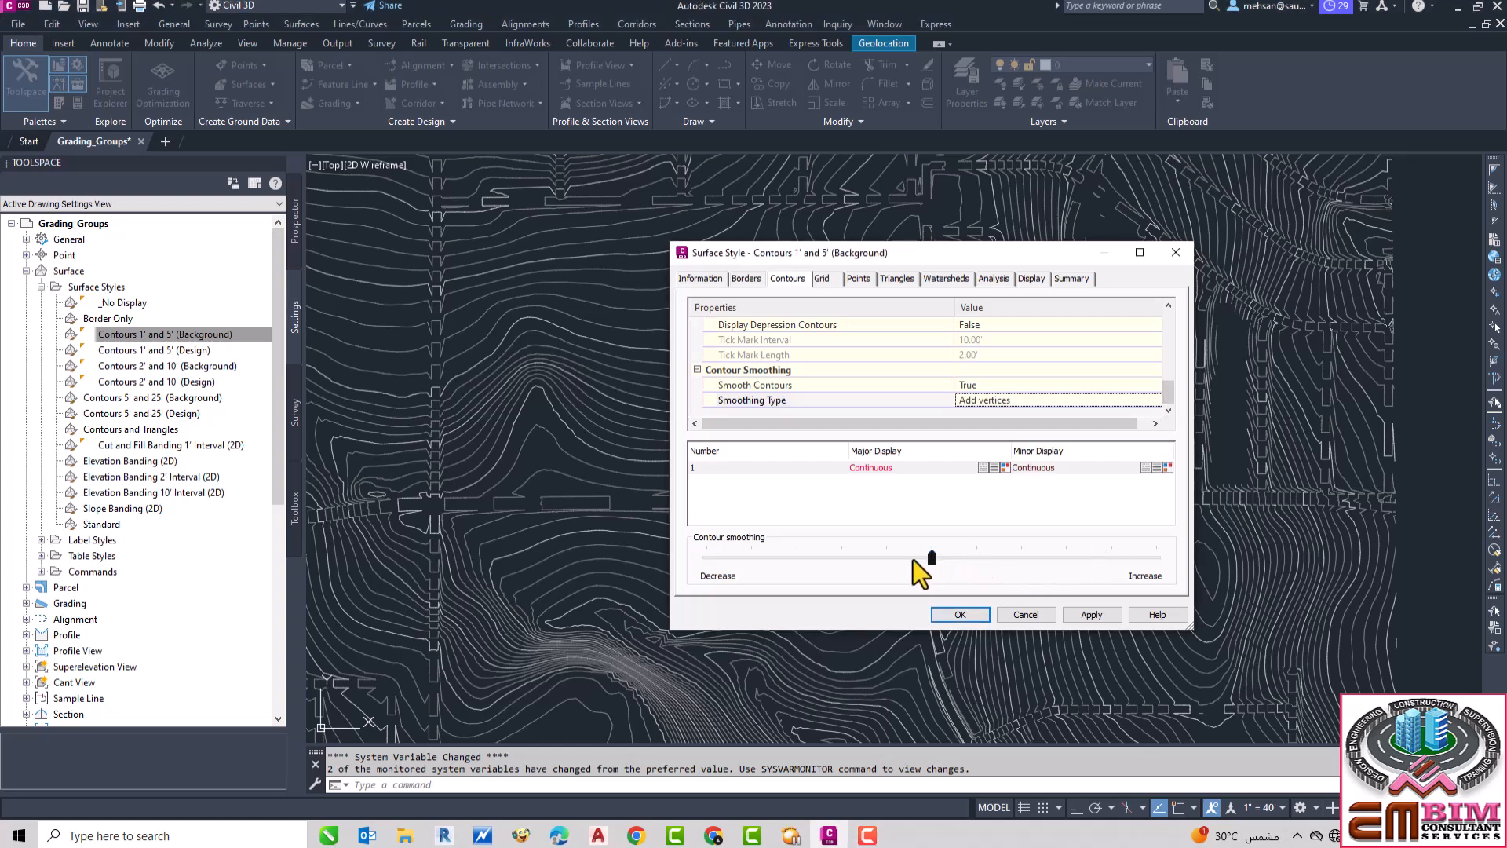
pyautogui.moveTo(883, 560); pyautogui.dragTo(885, 559)
# Step: Set the Smoothing Type to Spline curve in the style's contour smoothing properties
pyautogui.click(1066, 399)
pyautogui.click(1067, 399)
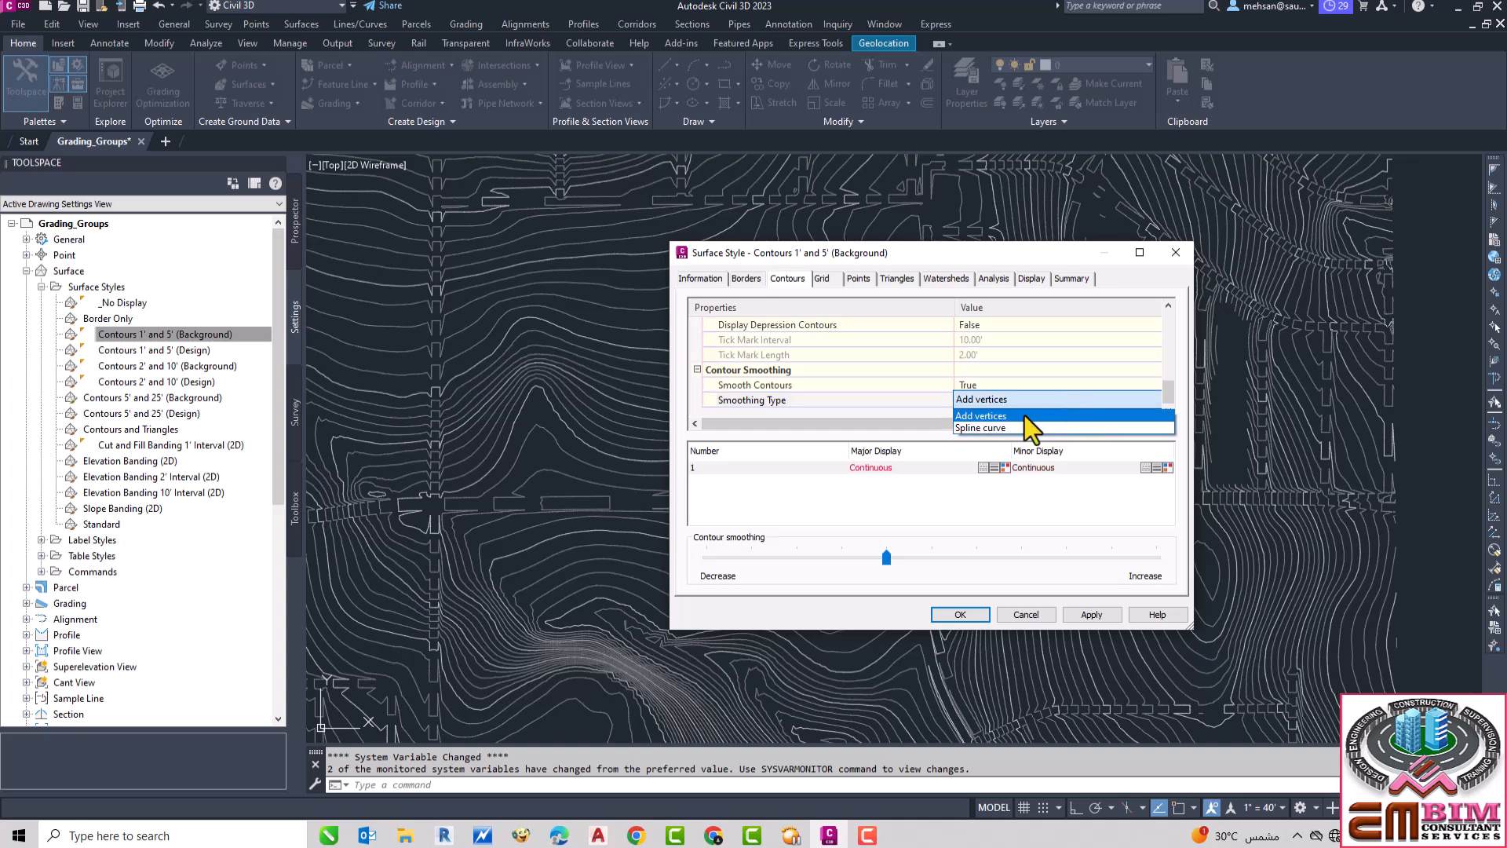
pyautogui.click(982, 427)
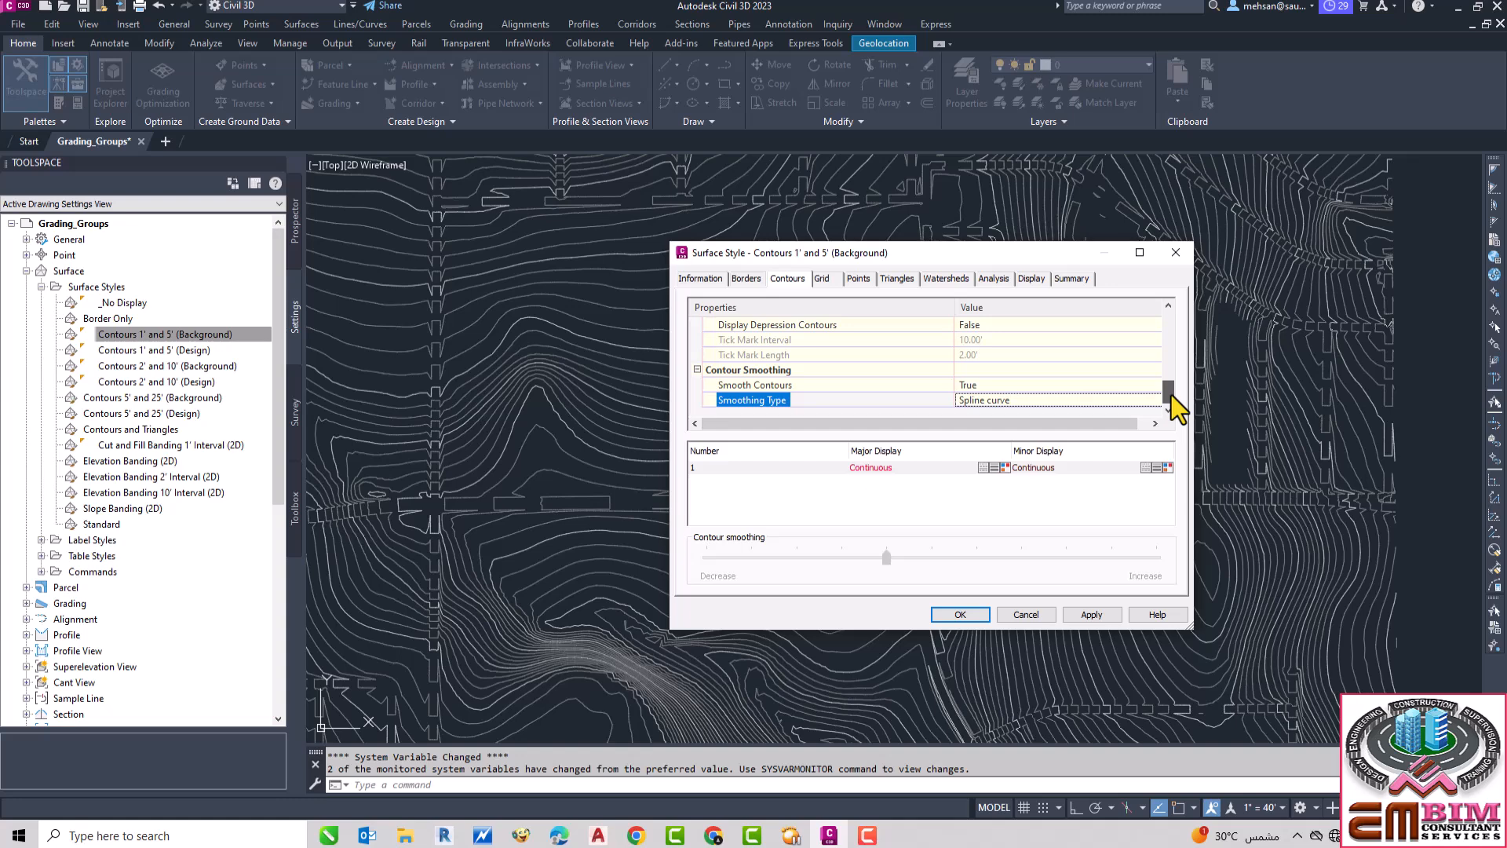
# Step: Set the Smoothing Type back to Add vertices and raise the contour smoothing level by two notches
pyautogui.click(1108, 398)
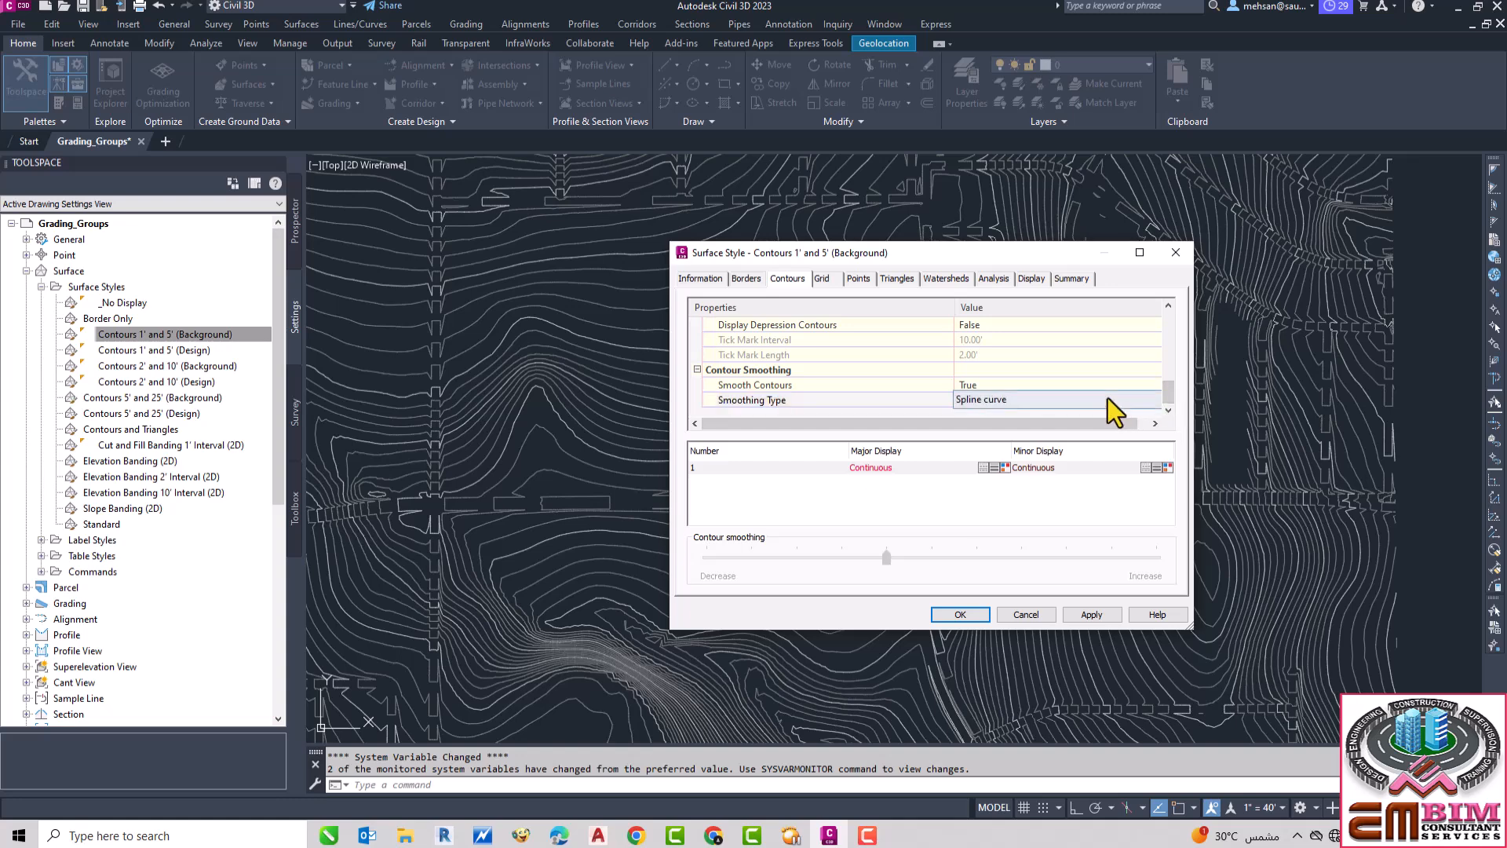
pyautogui.click(1152, 401)
pyautogui.click(994, 418)
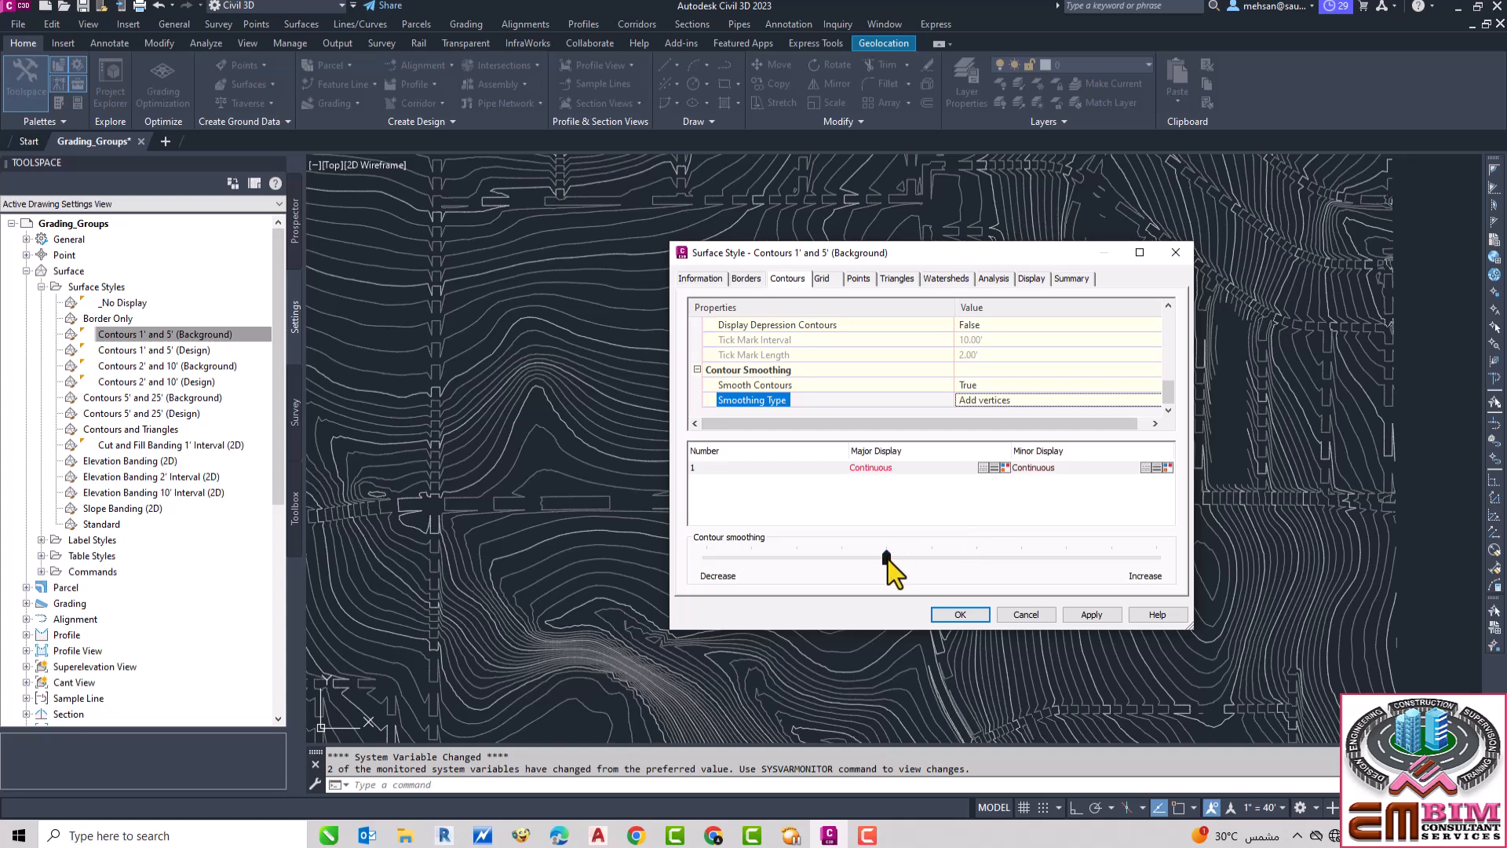
pyautogui.moveTo(888, 558); pyautogui.dragTo(920, 557)
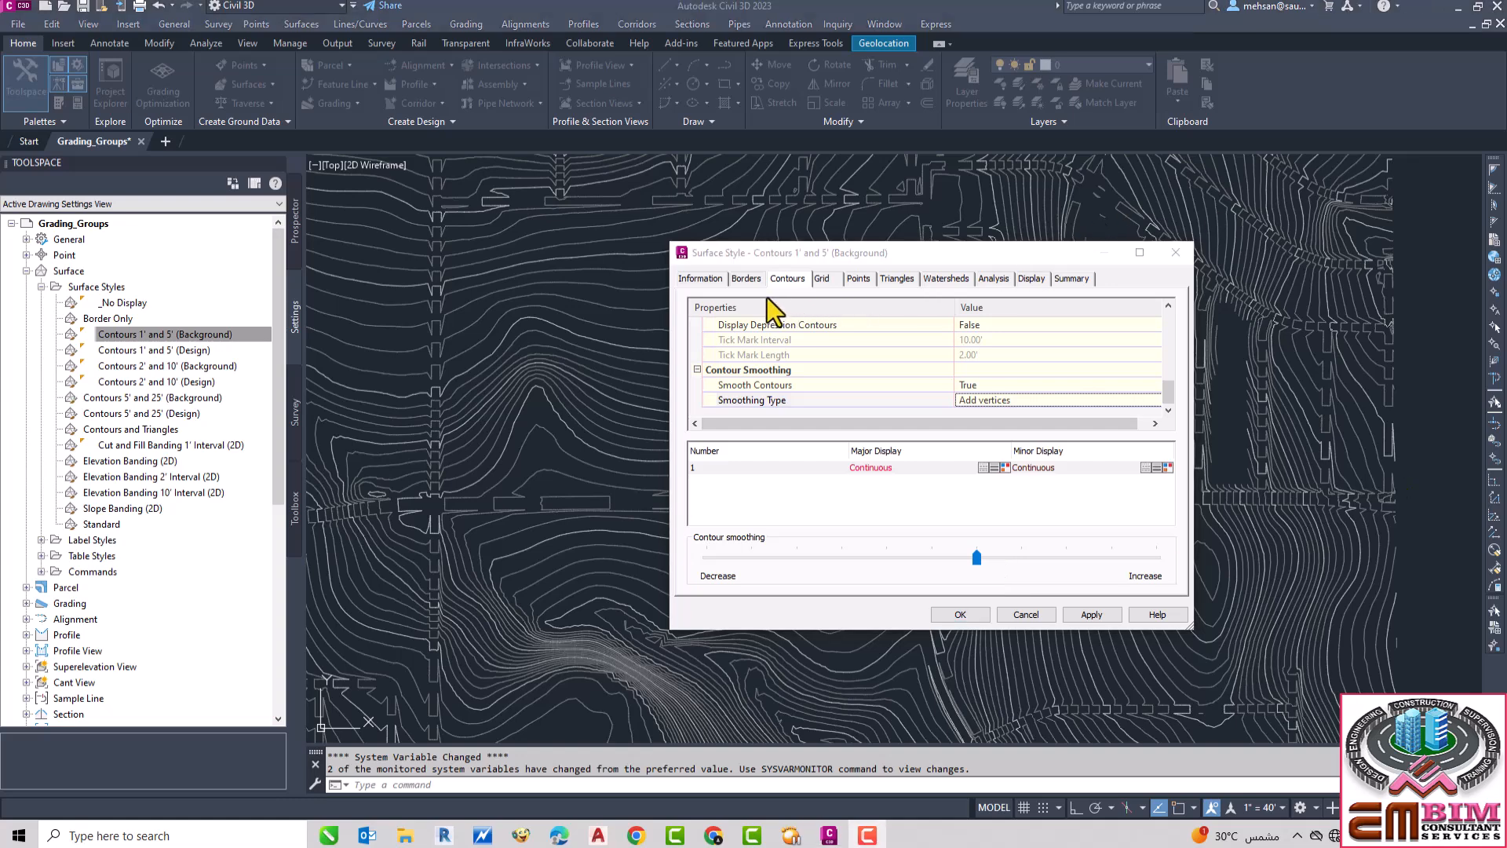
# Step: Examine the style's grid, point and triangle properties, including the available triangle display modes
pyautogui.click(821, 279)
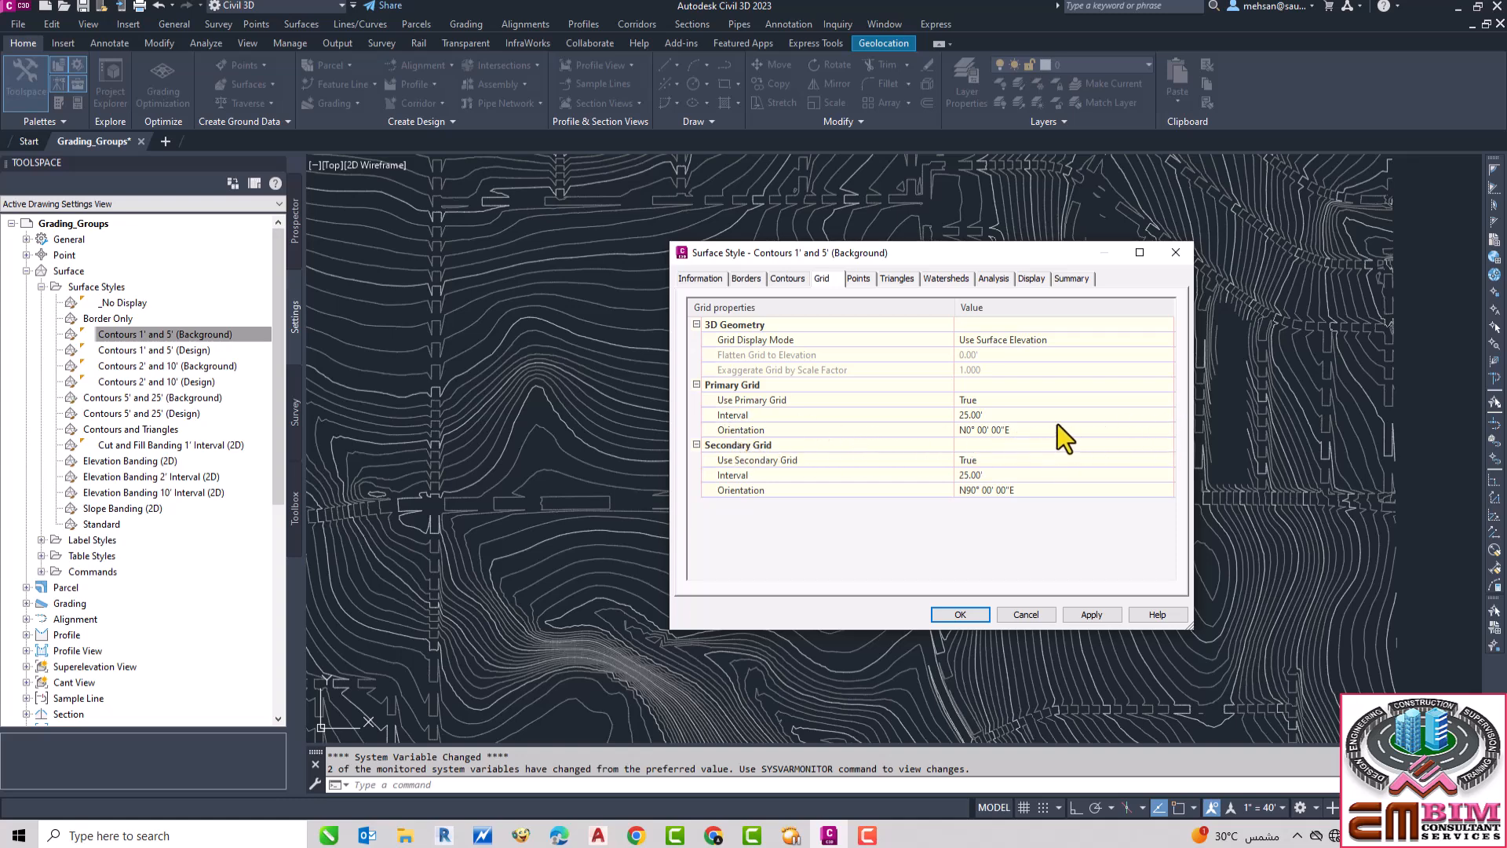
pyautogui.click(859, 279)
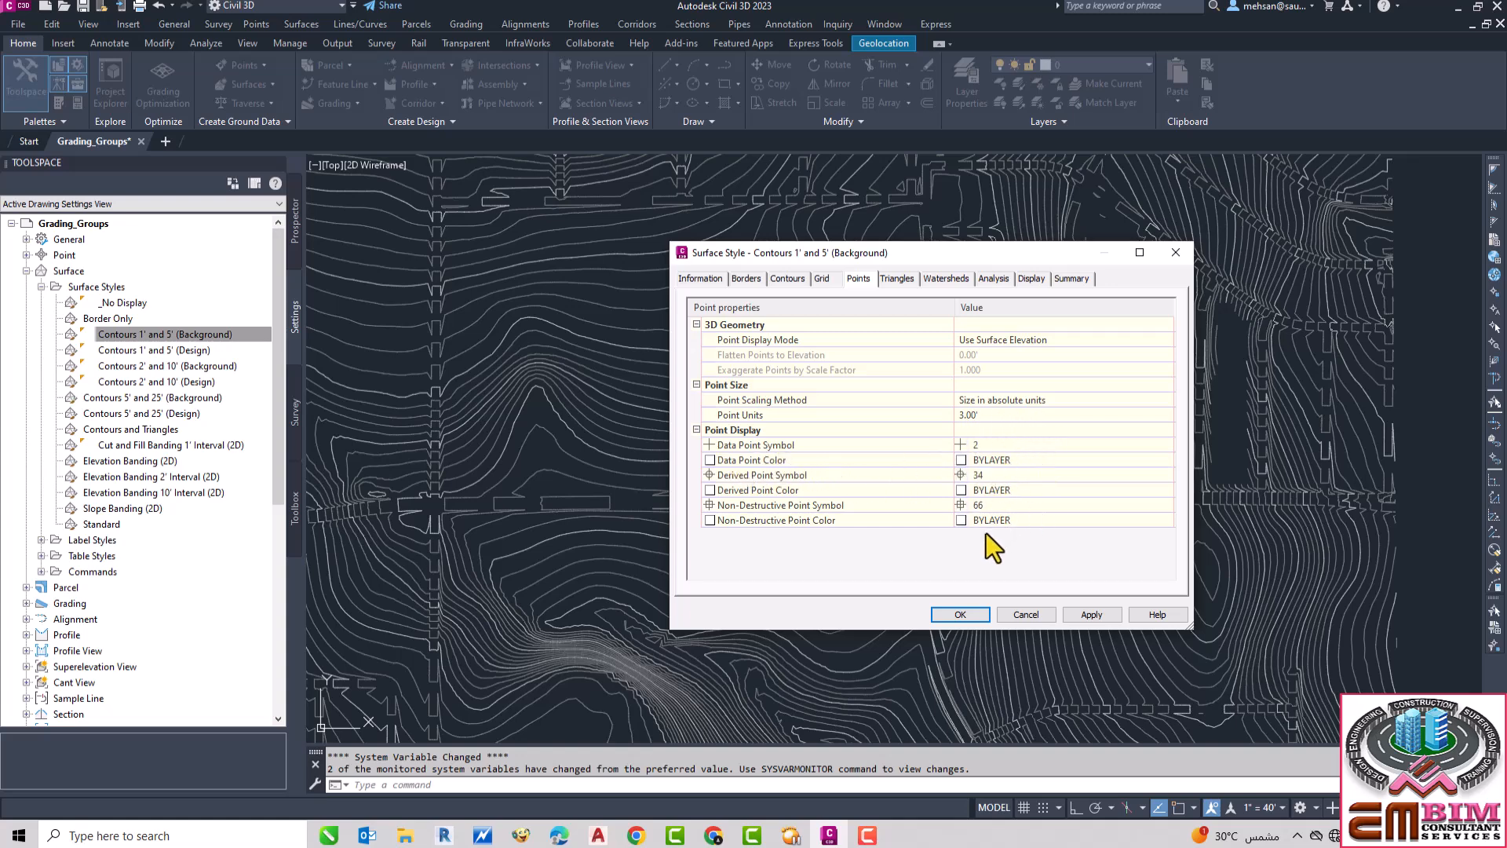
pyautogui.click(895, 279)
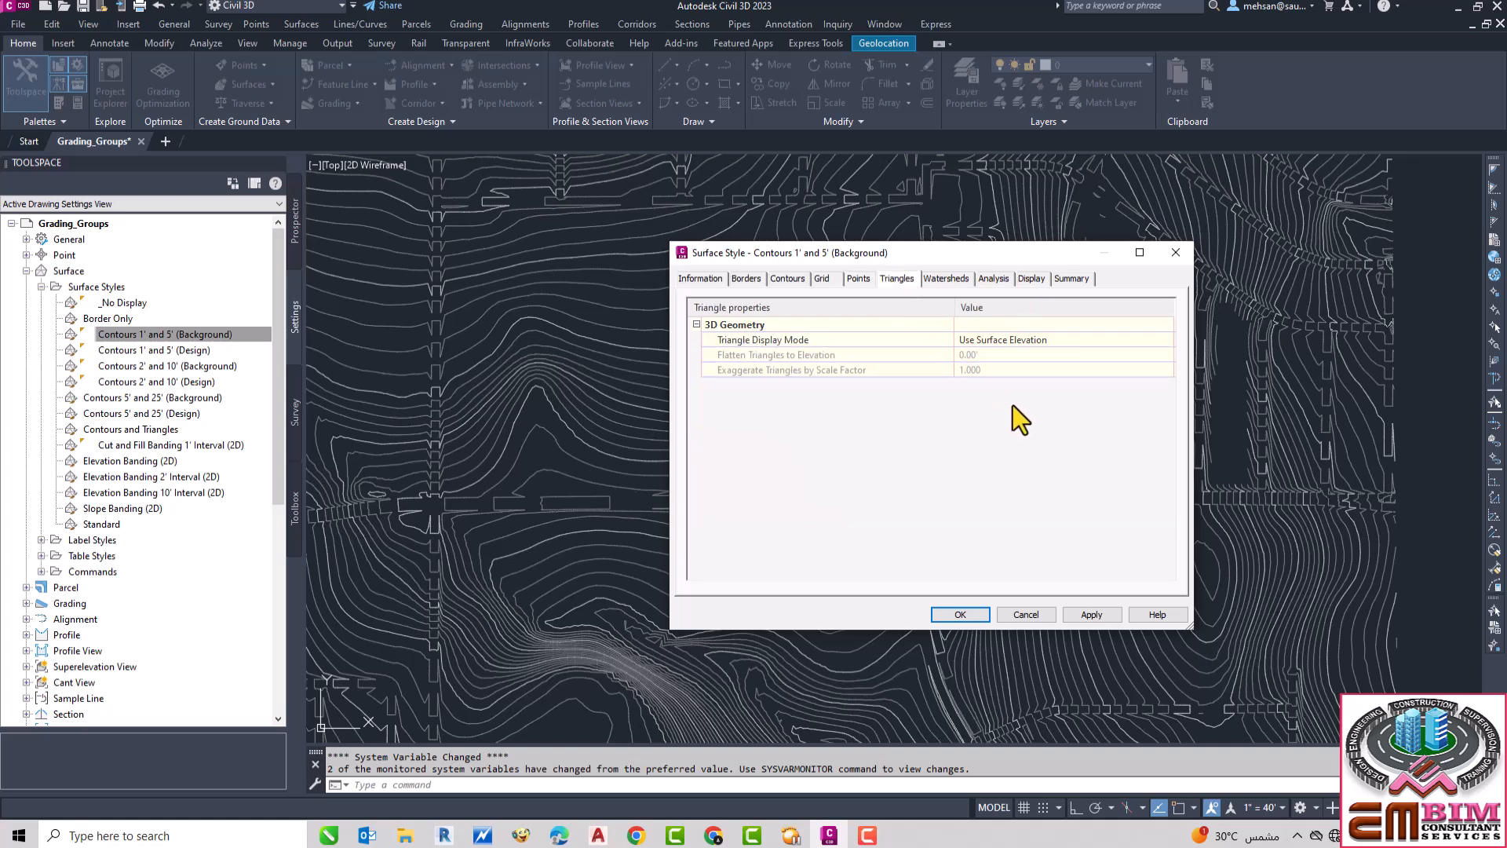
pyautogui.click(1091, 340)
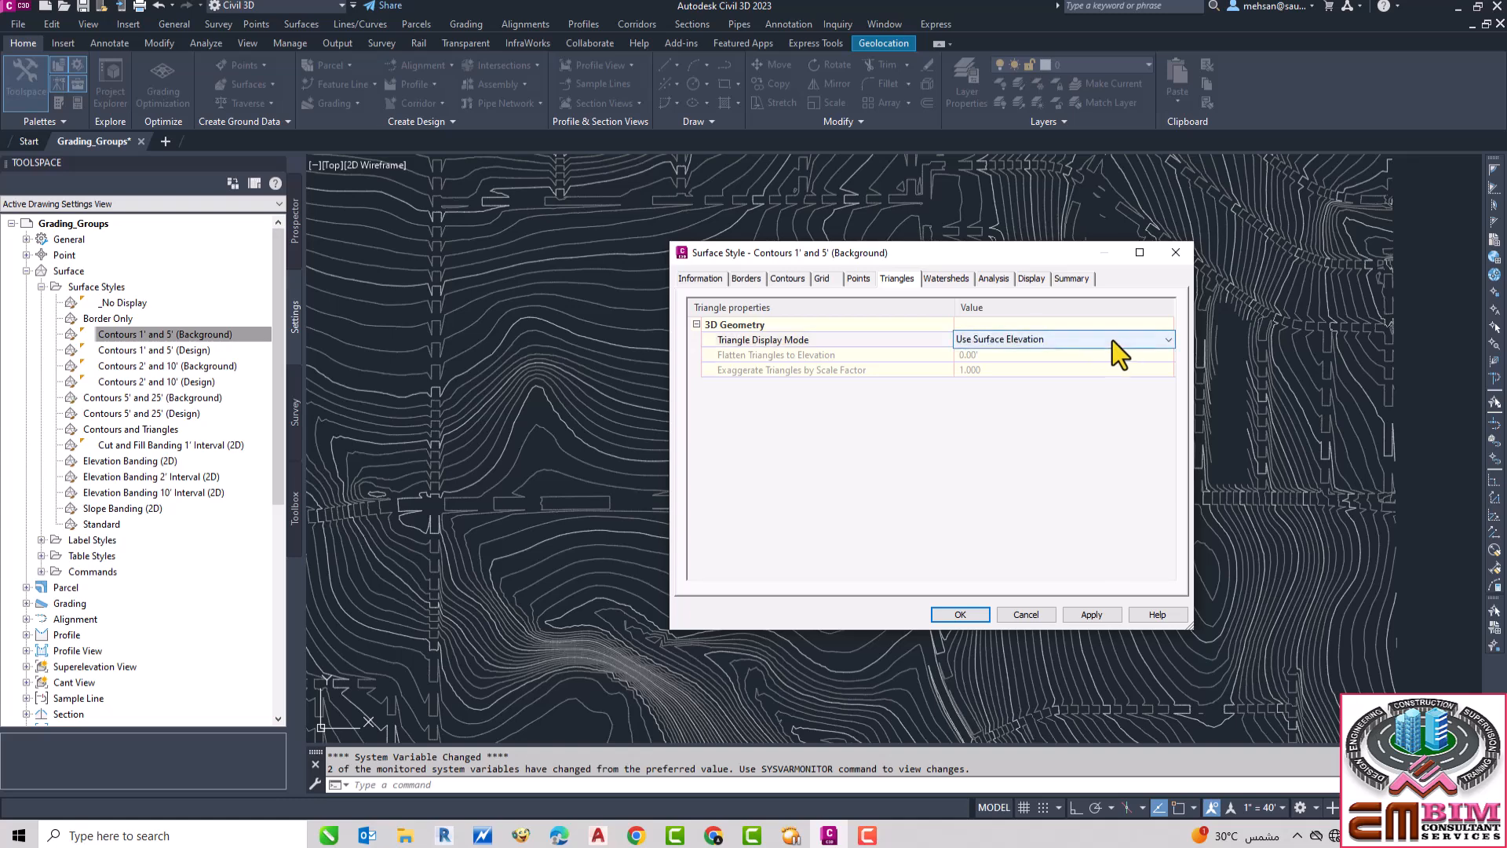
pyautogui.click(1168, 339)
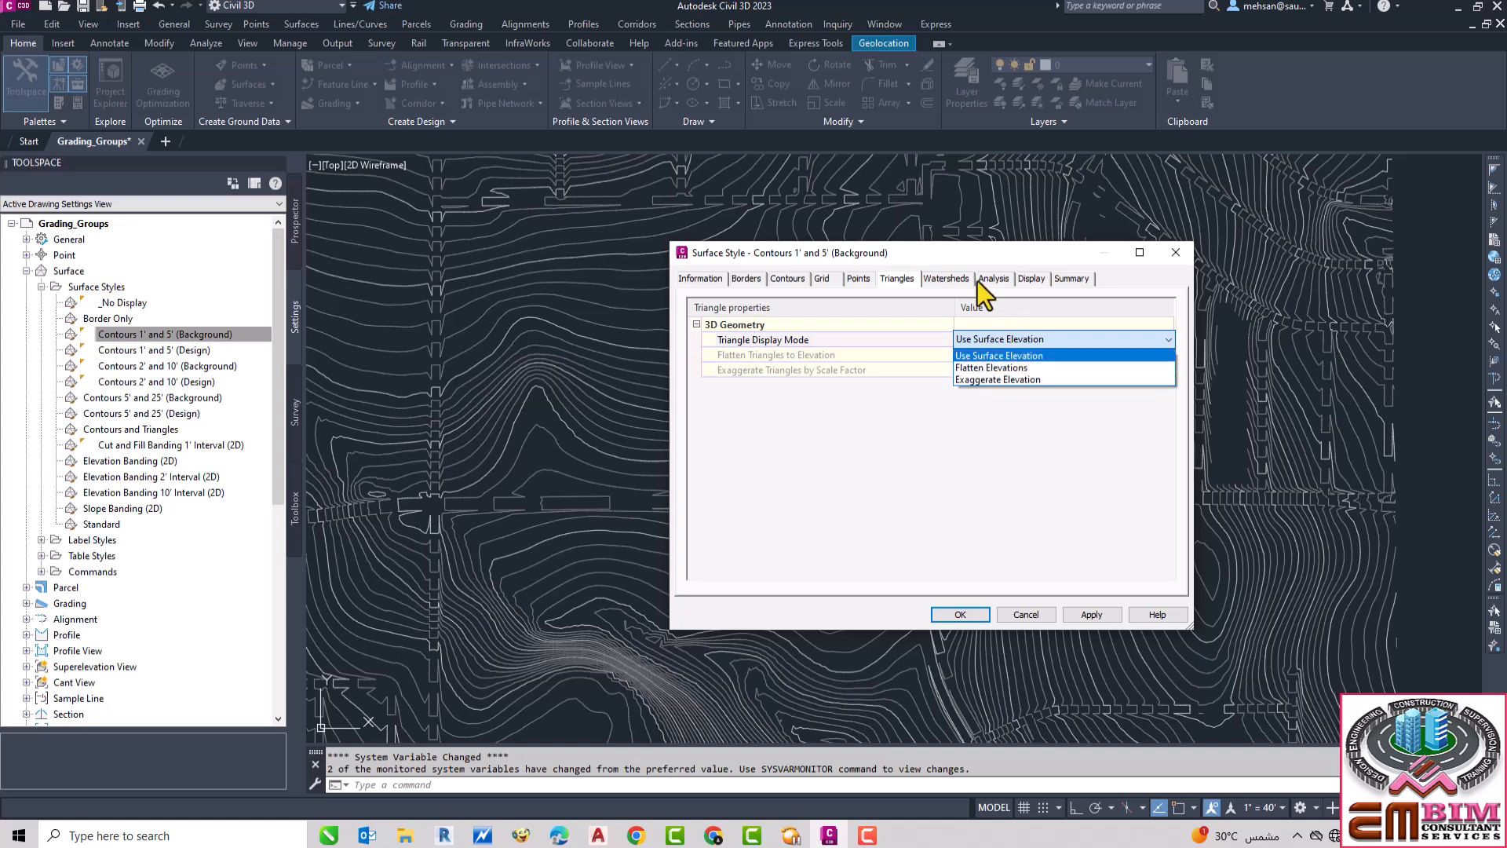
# Step: Examine the style's watershed and analysis property groups and its component display settings for the Plan view direction
pyautogui.click(955, 278)
pyautogui.click(954, 278)
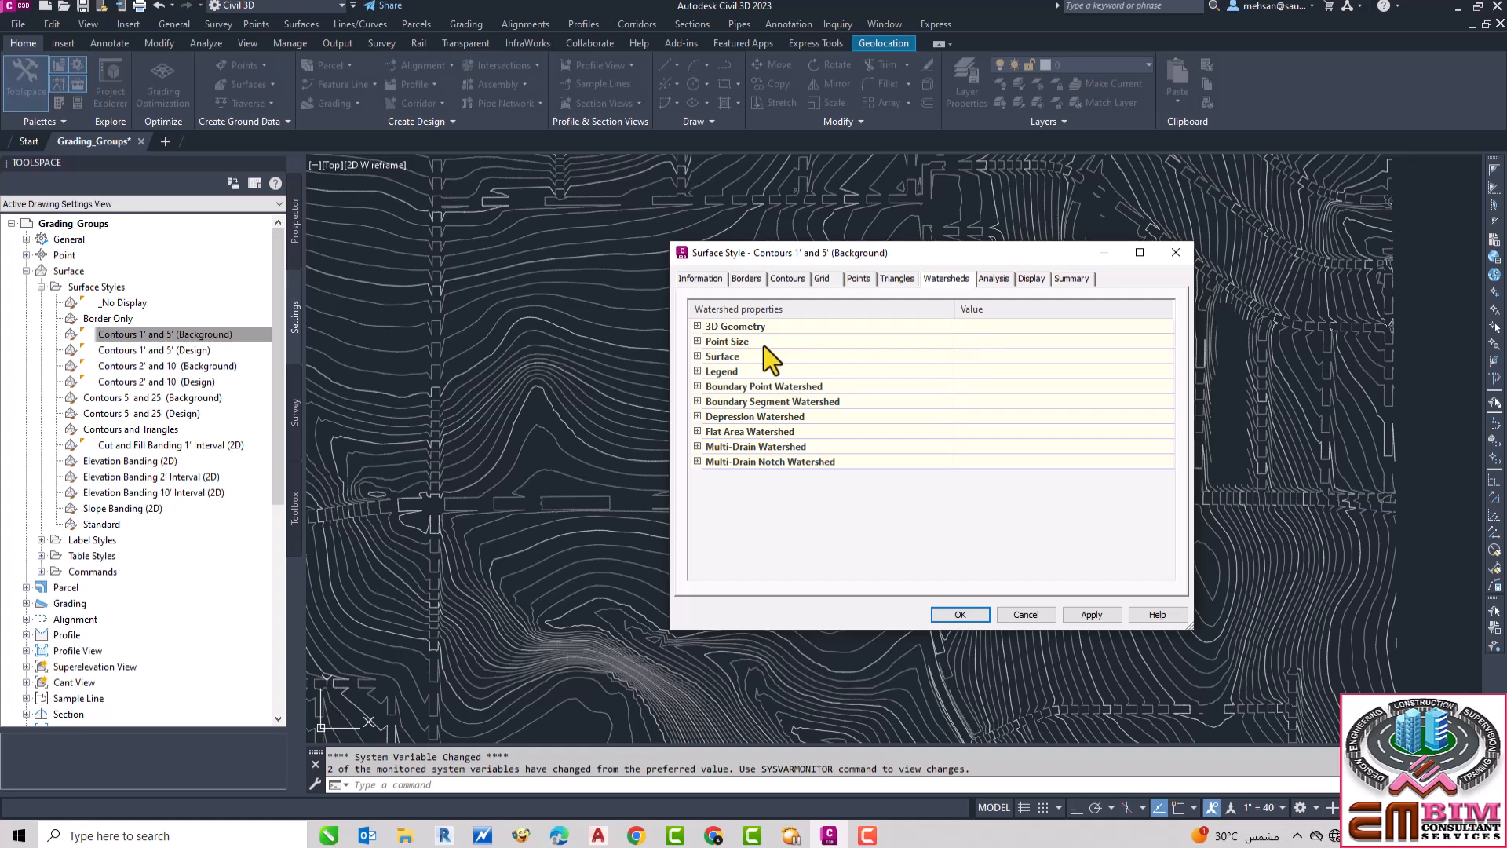
pyautogui.click(992, 280)
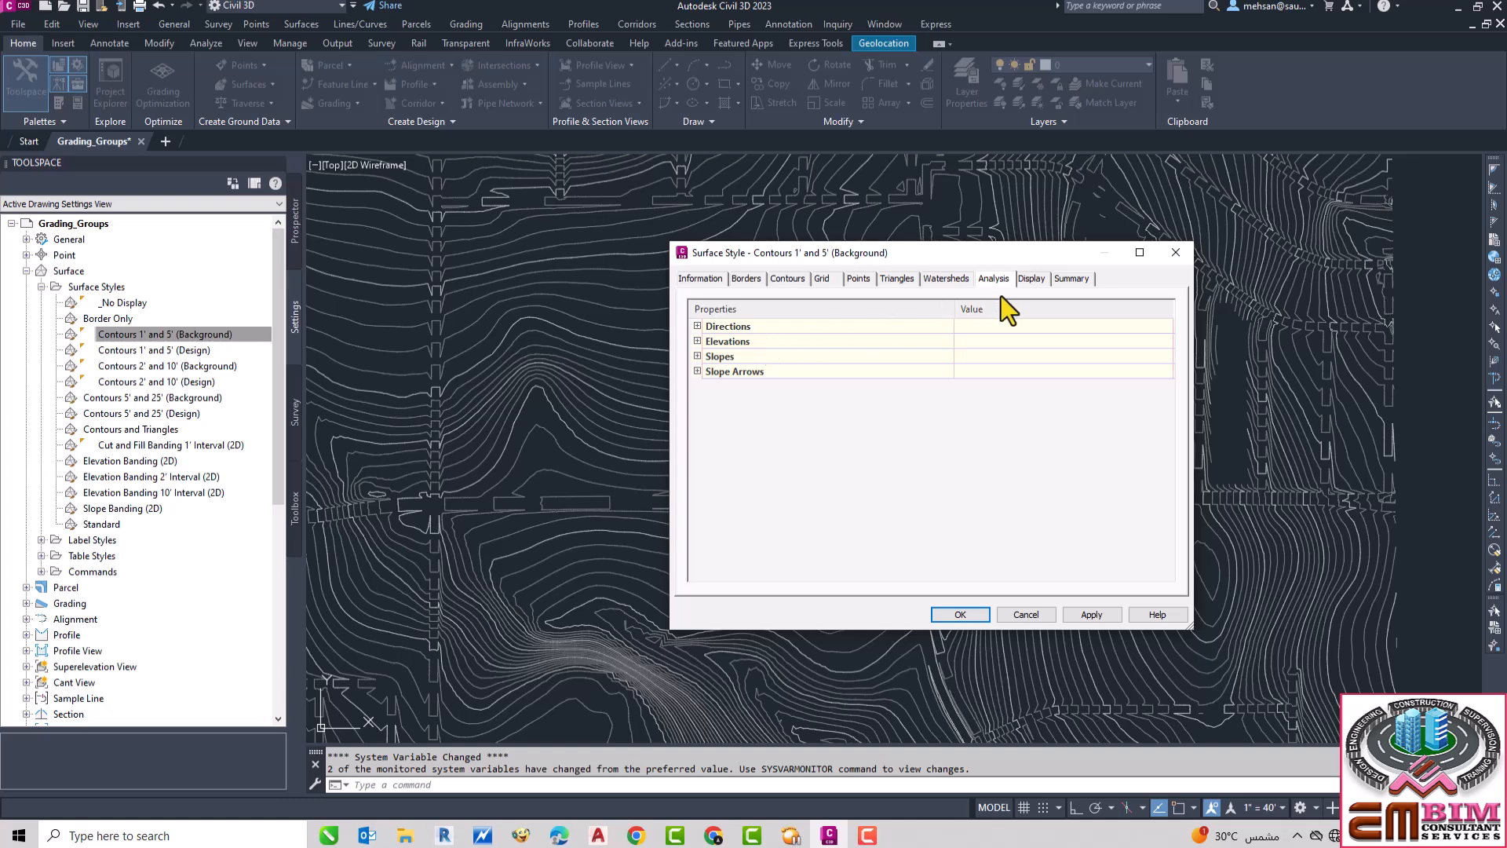
pyautogui.click(1032, 280)
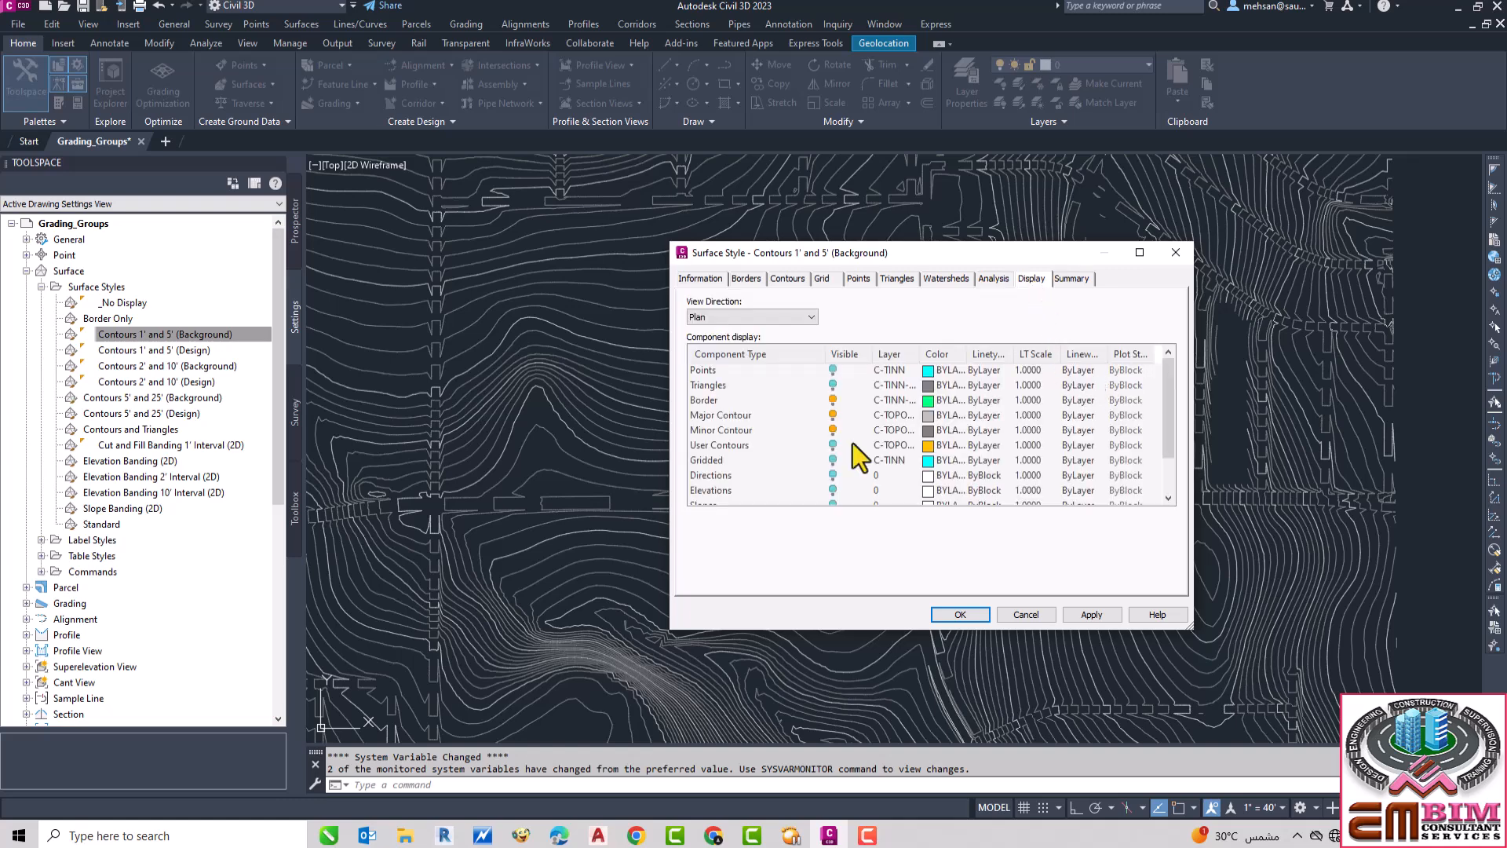
pyautogui.click(832, 398)
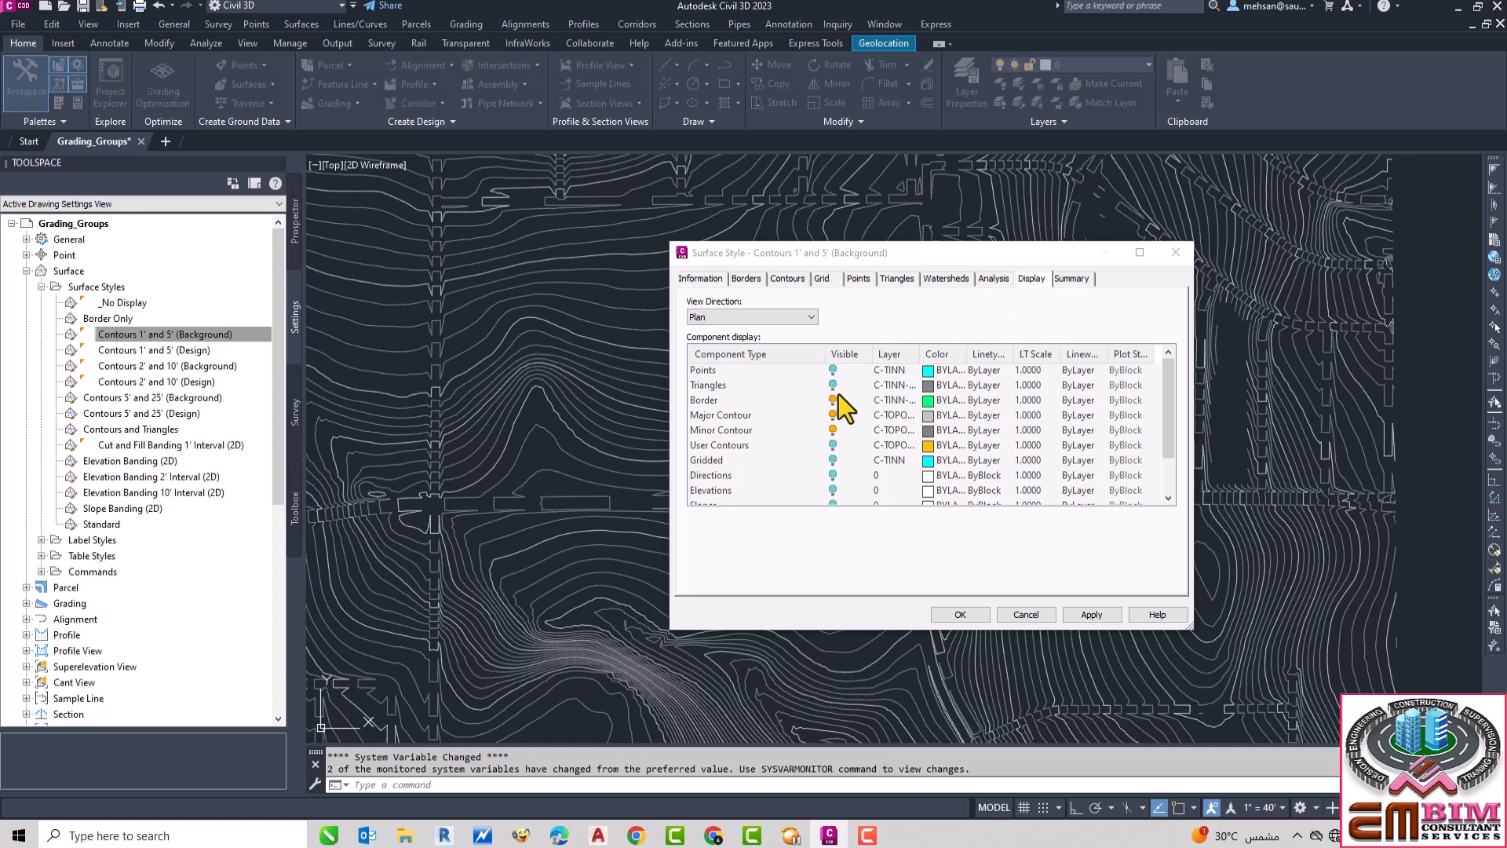
# Step: Set the Range Precision to .01 under Contour Ranges in the style's property summary, and accept the style changes
pyautogui.click(1069, 277)
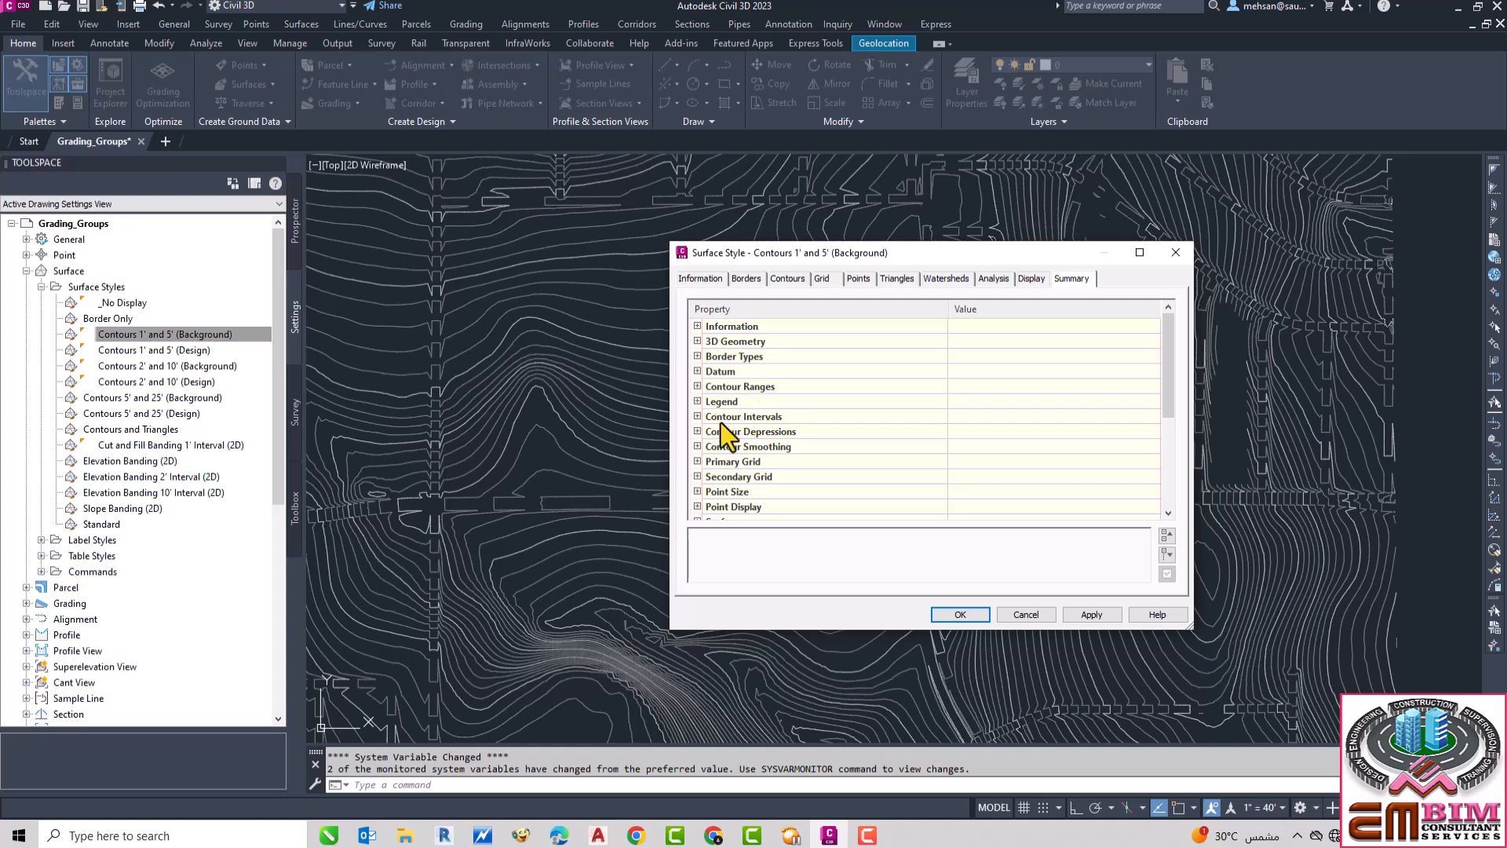
pyautogui.click(697, 387)
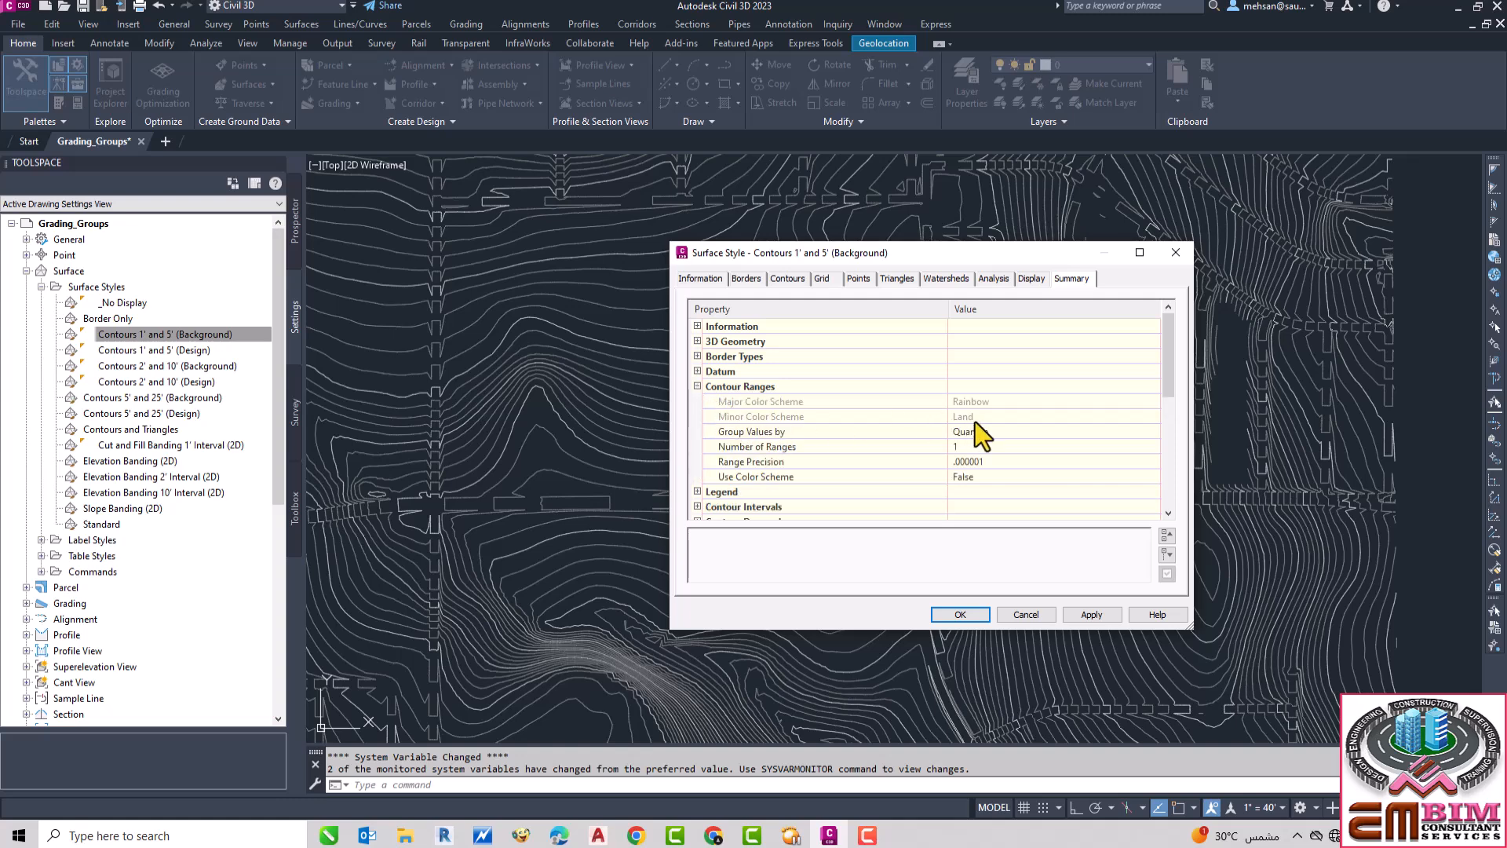
pyautogui.click(1004, 463)
pyautogui.click(1154, 462)
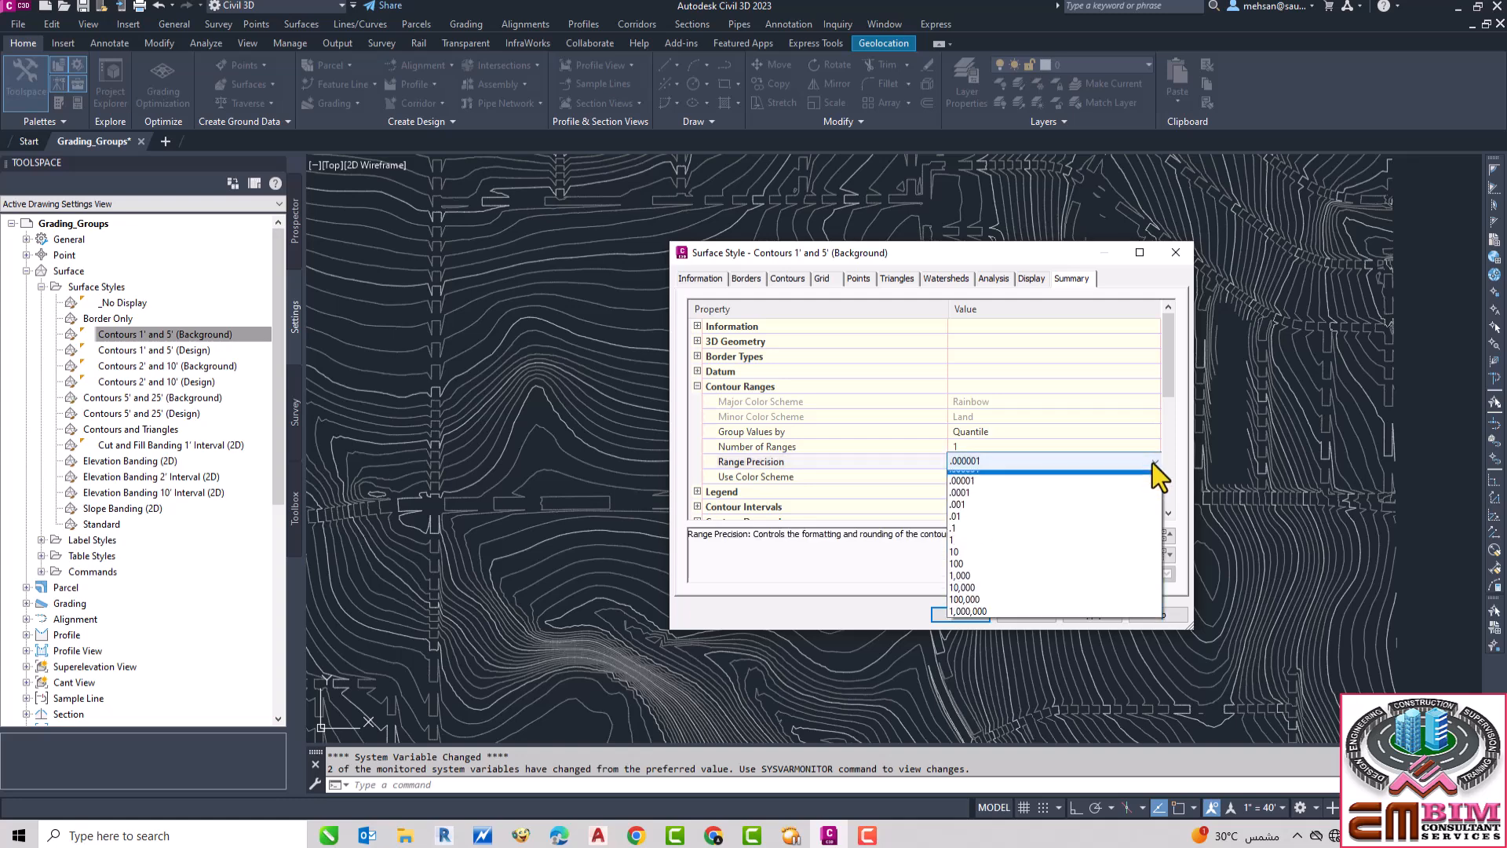
pyautogui.click(962, 526)
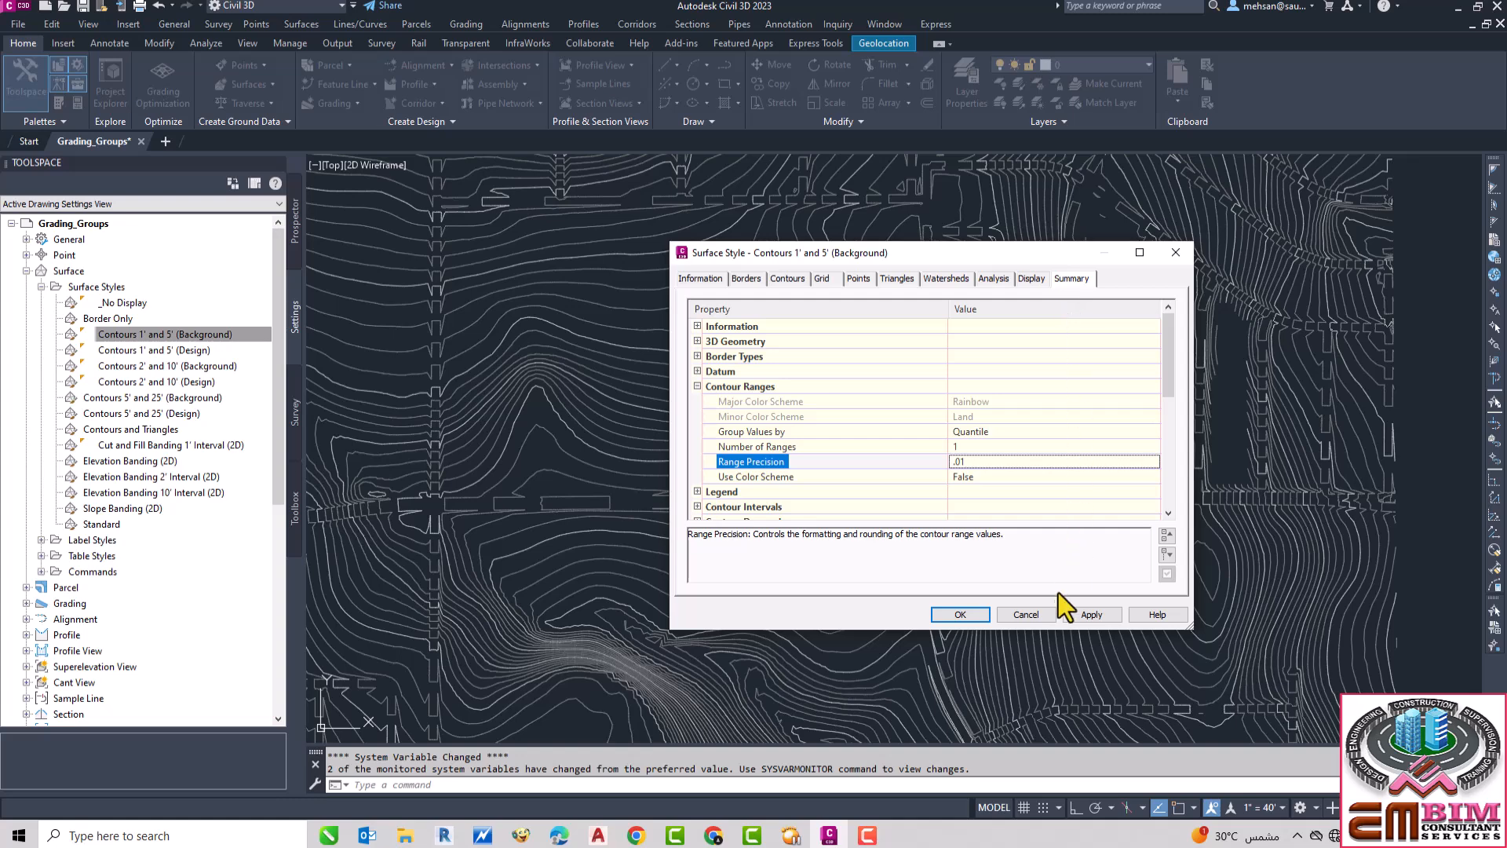
pyautogui.click(970, 616)
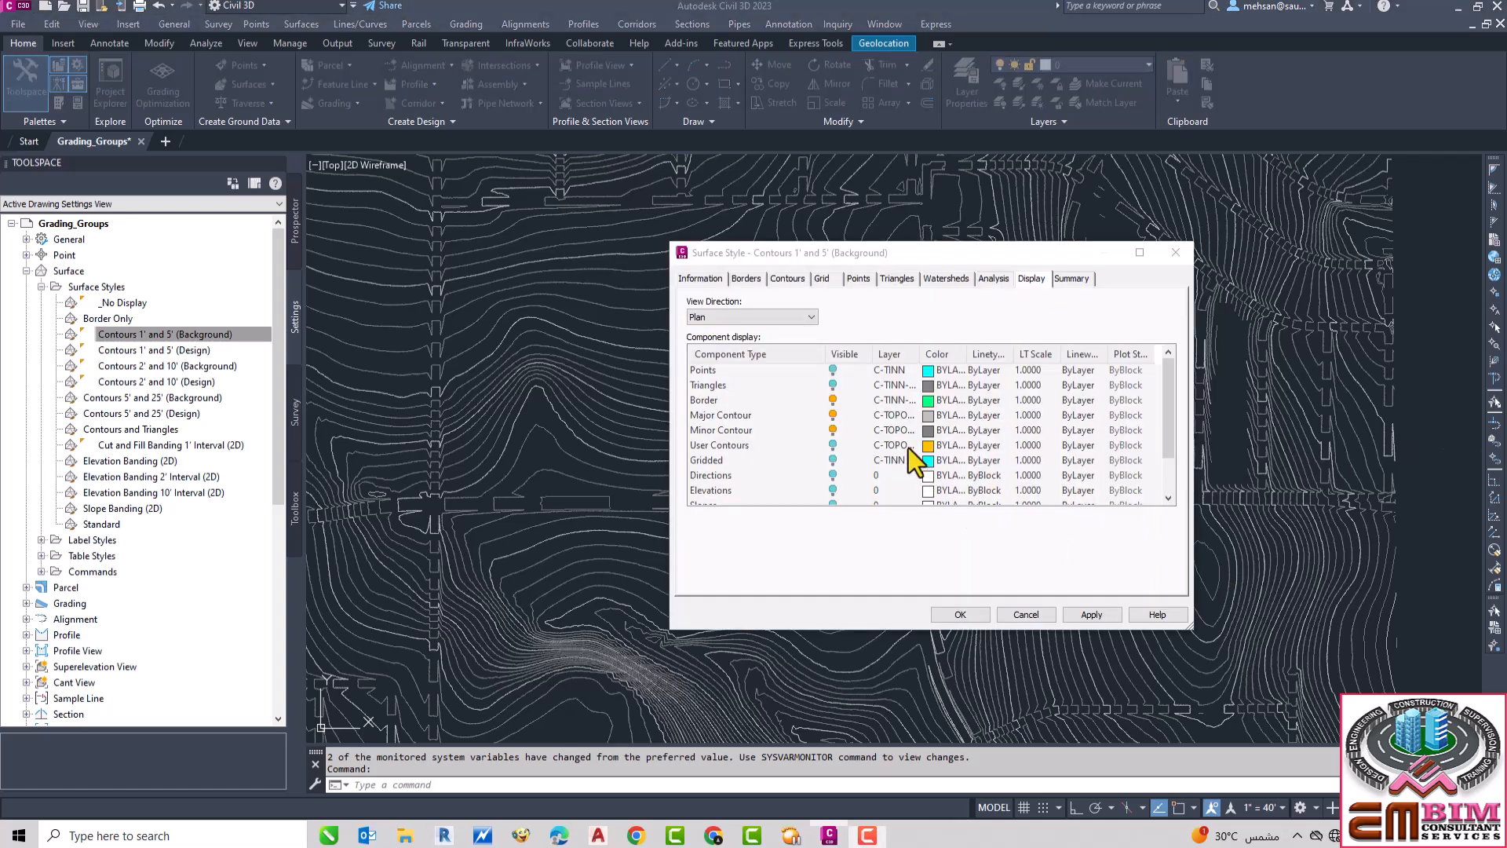
# Step: Compare the component display for the Plan, Model and Section view directions, return to Plan and enlarge the style dialog
pyautogui.click(721, 316)
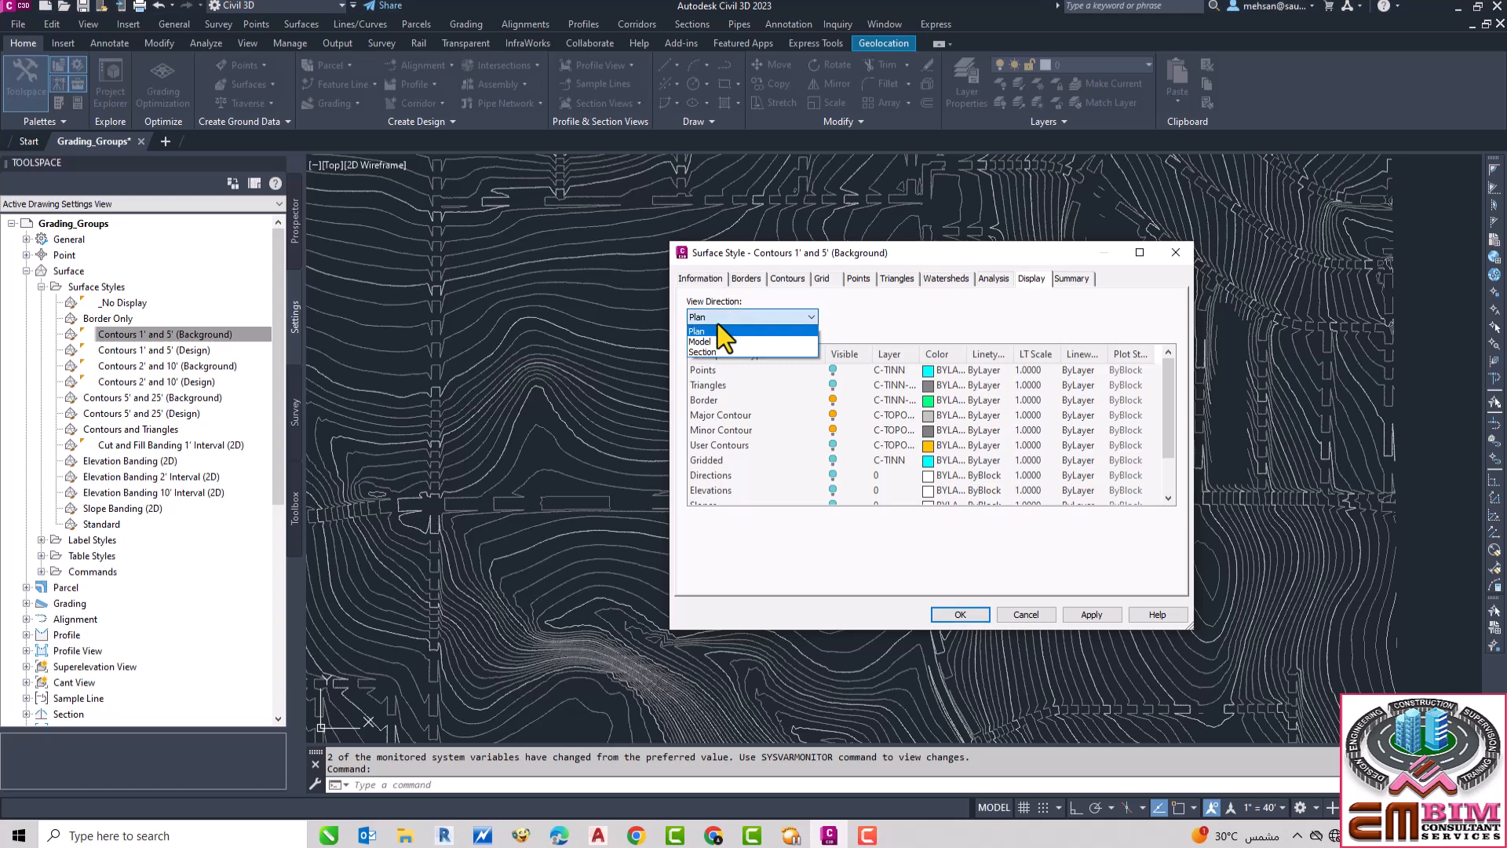
pyautogui.click(710, 330)
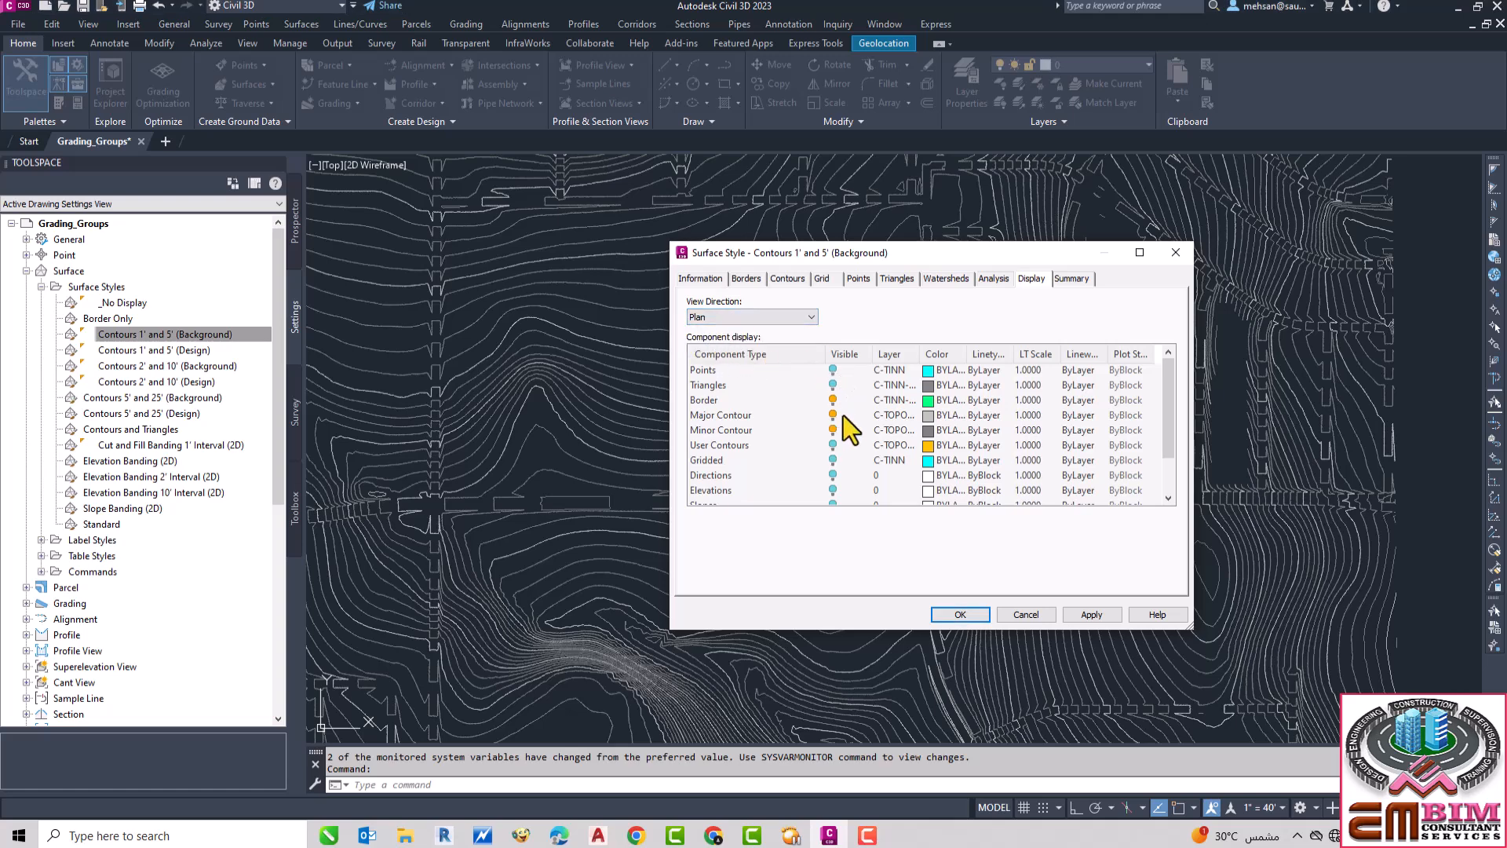
pyautogui.click(780, 315)
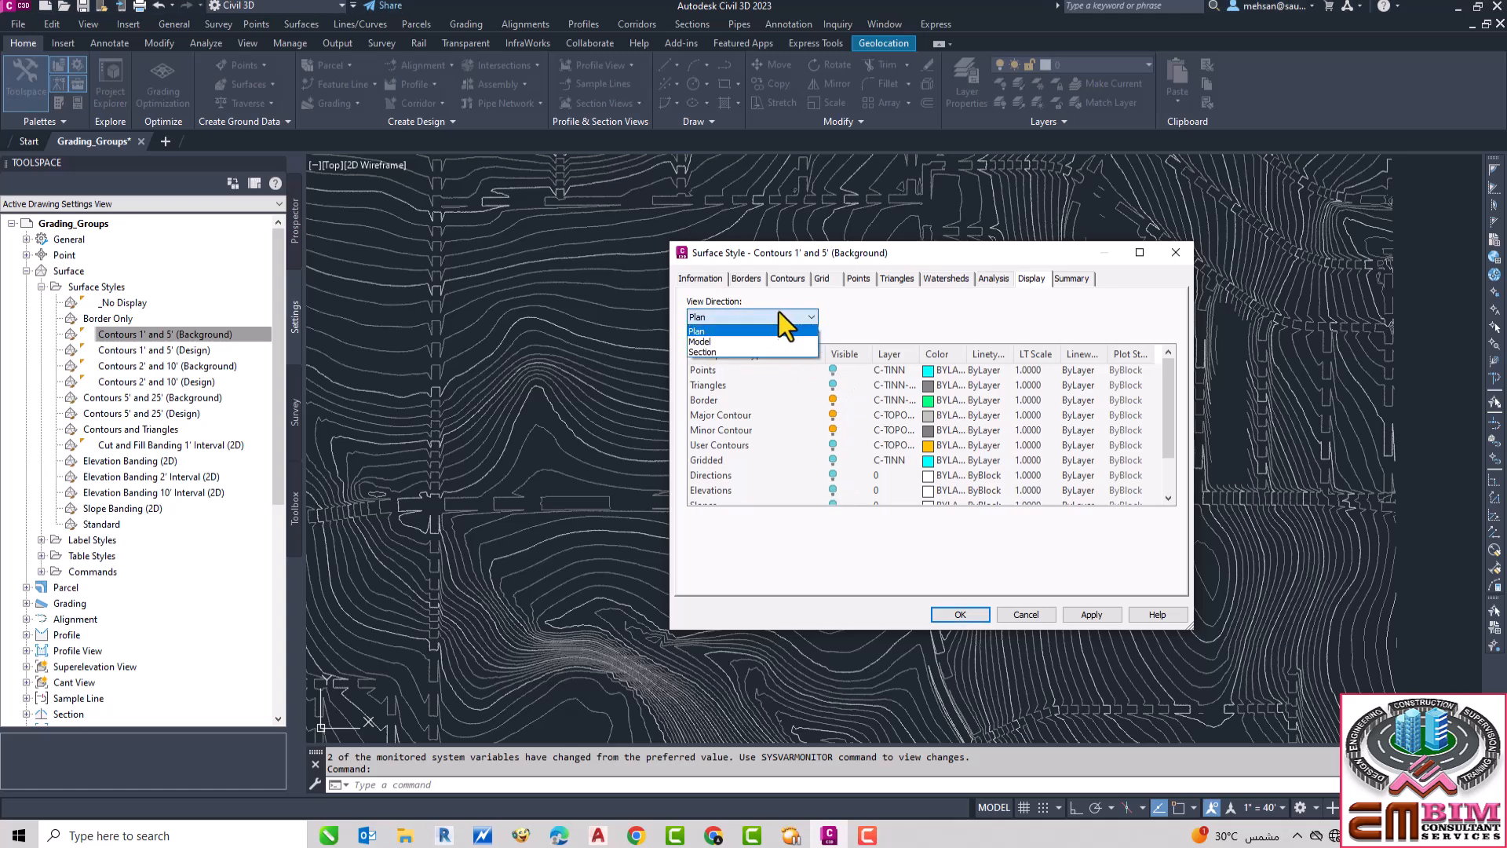
pyautogui.click(711, 342)
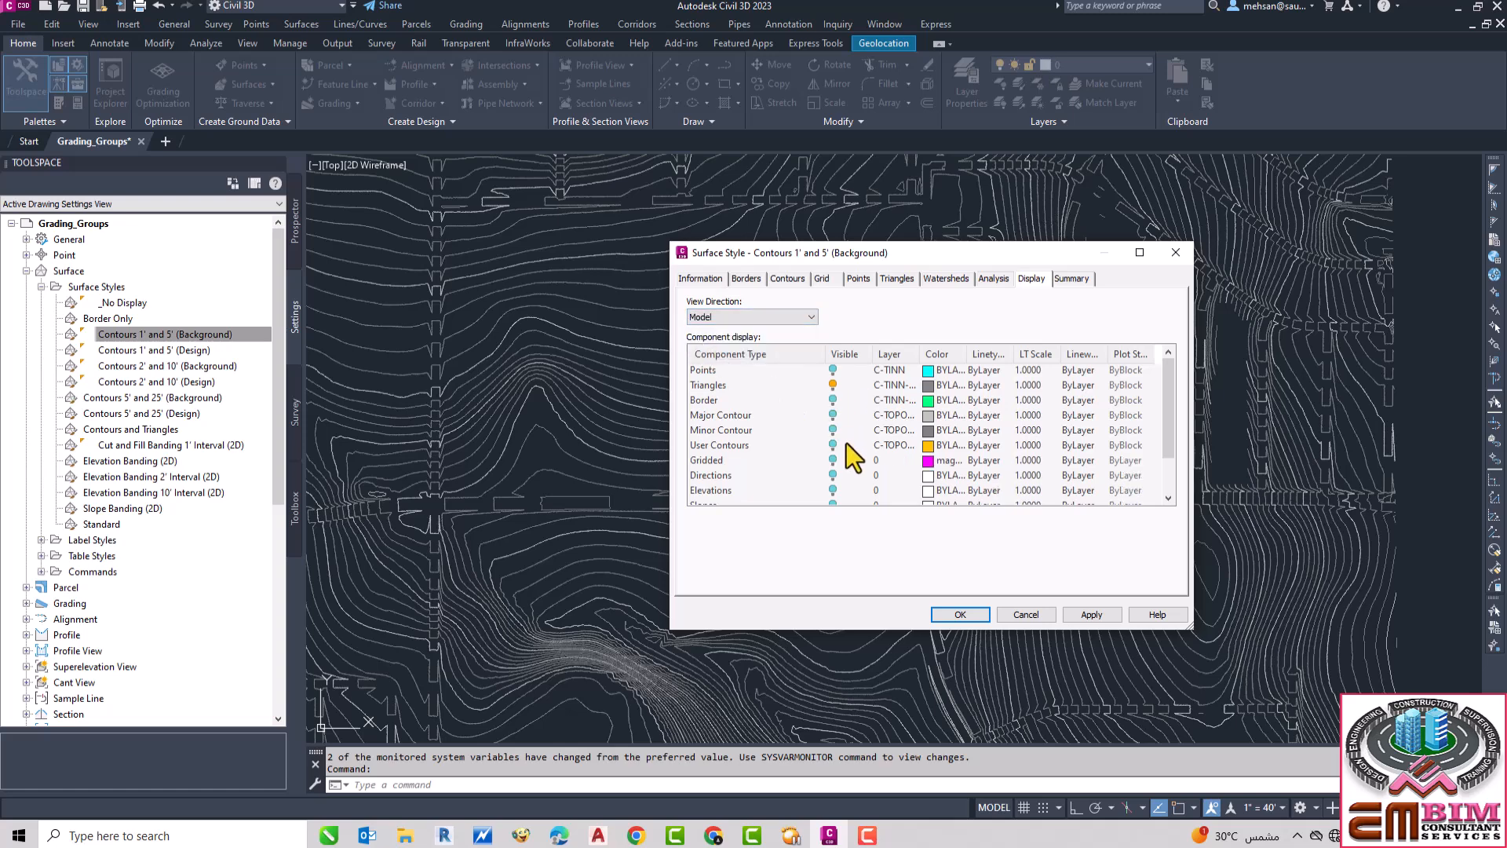
pyautogui.click(788, 317)
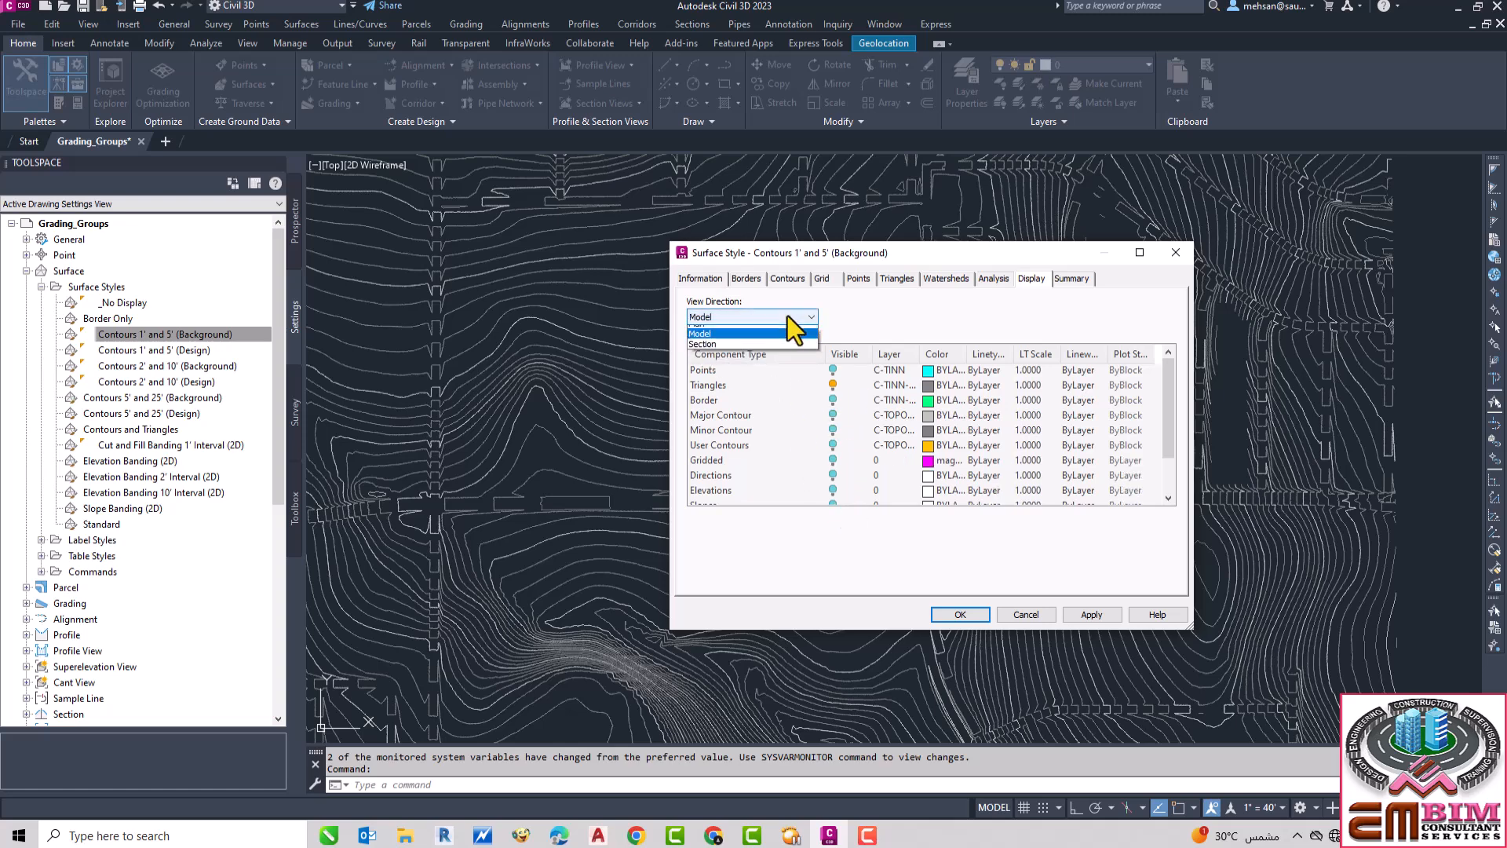
pyautogui.click(710, 352)
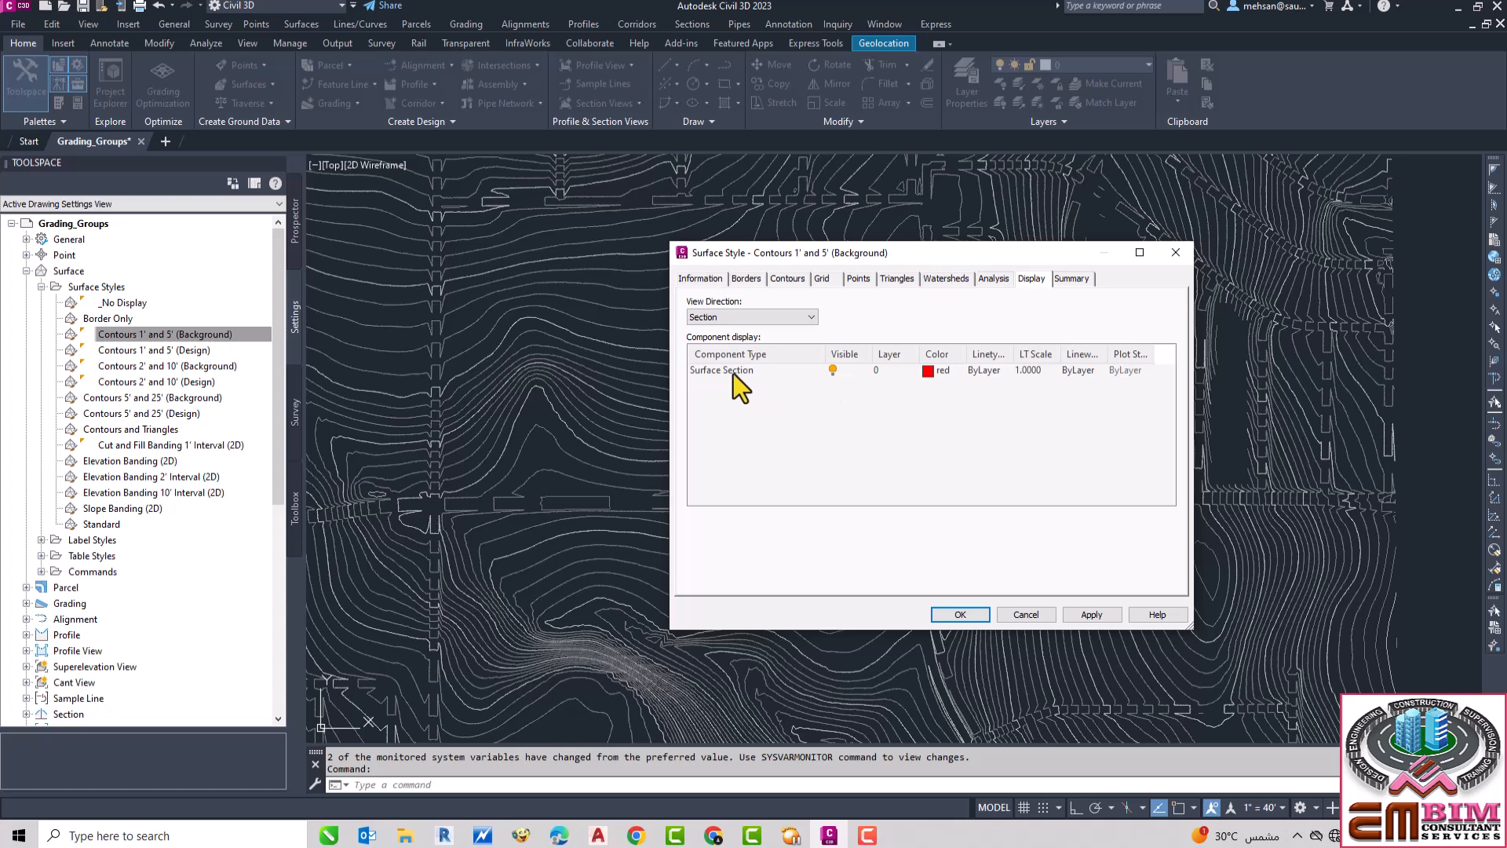
pyautogui.click(807, 318)
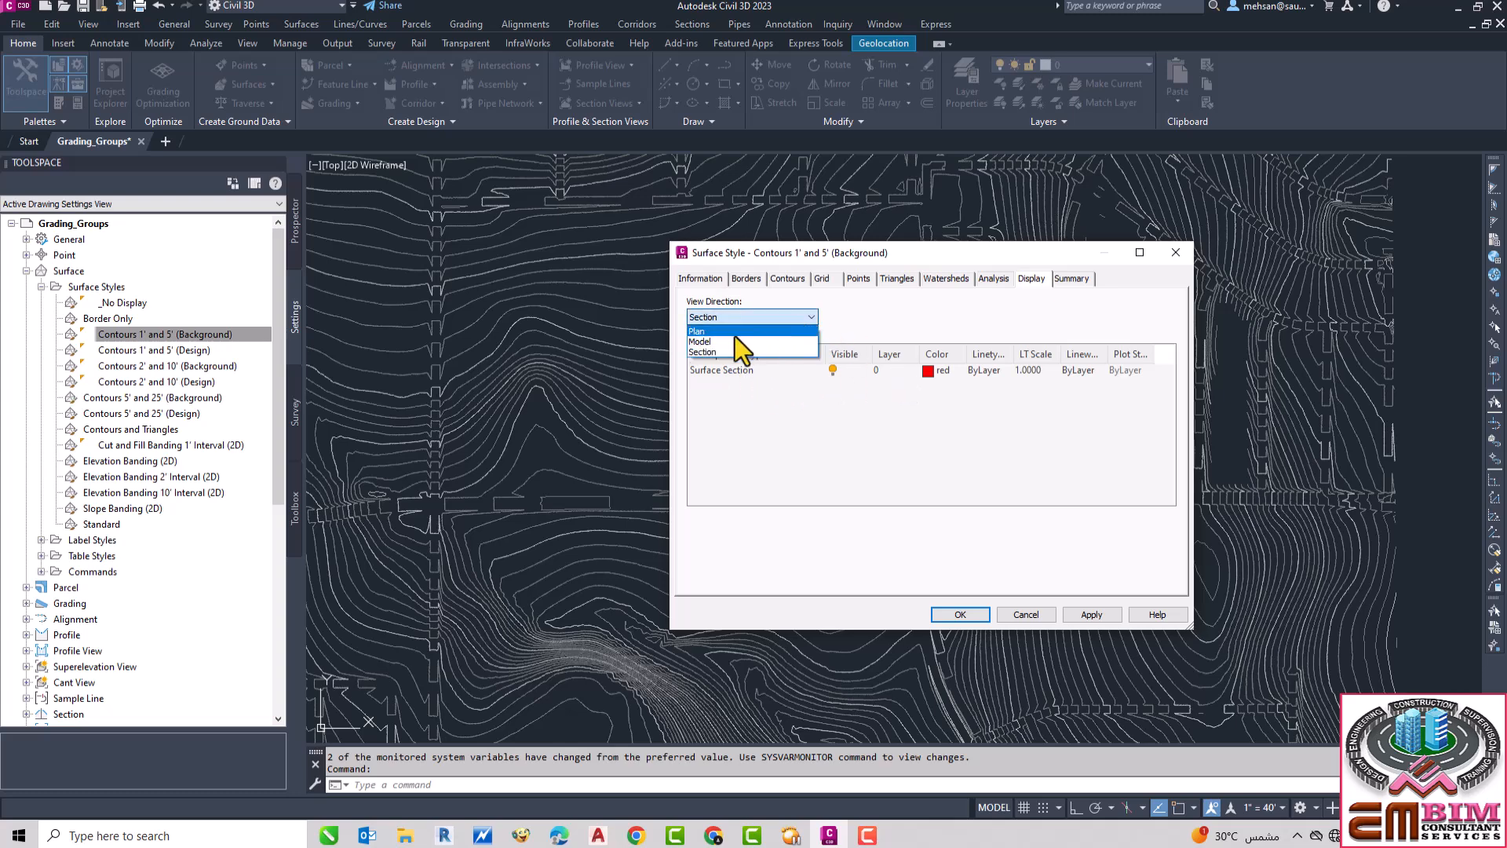
pyautogui.click(730, 335)
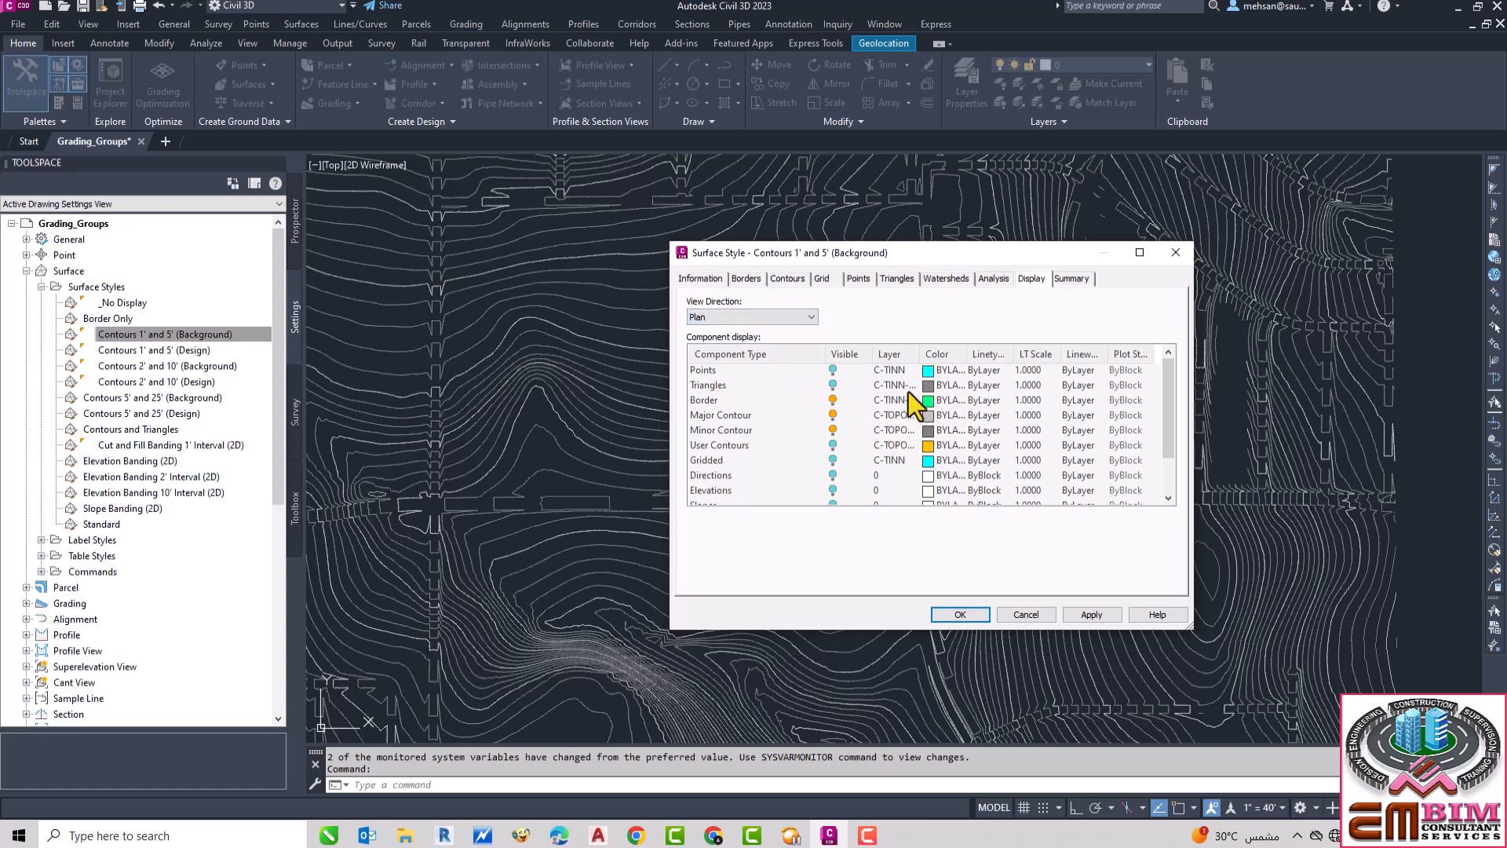
pyautogui.moveTo(1191, 625); pyautogui.dragTo(1323, 726)
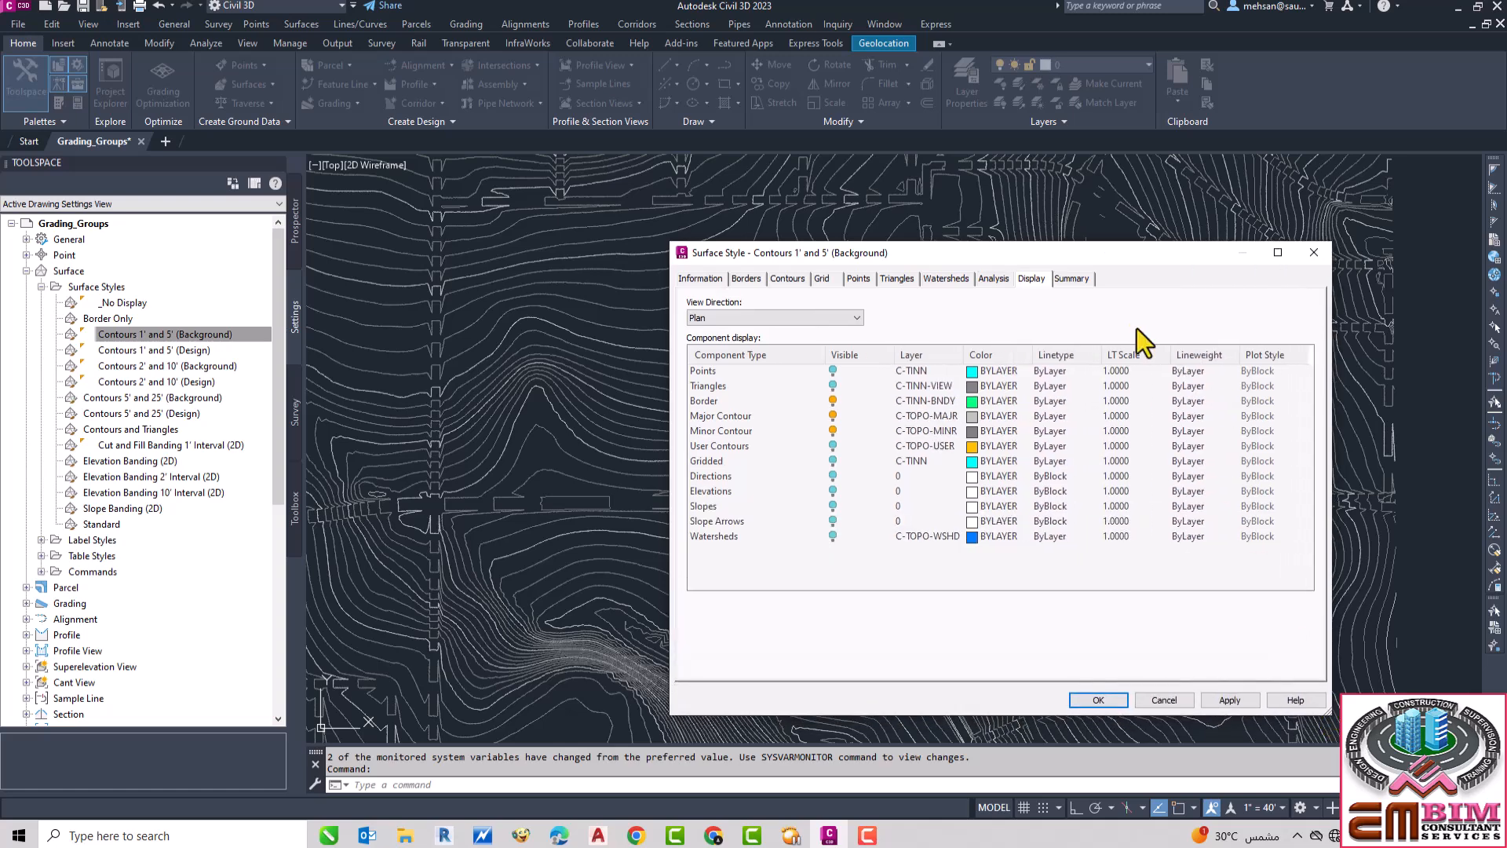
pyautogui.moveTo(1107, 248); pyautogui.dragTo(895, 208)
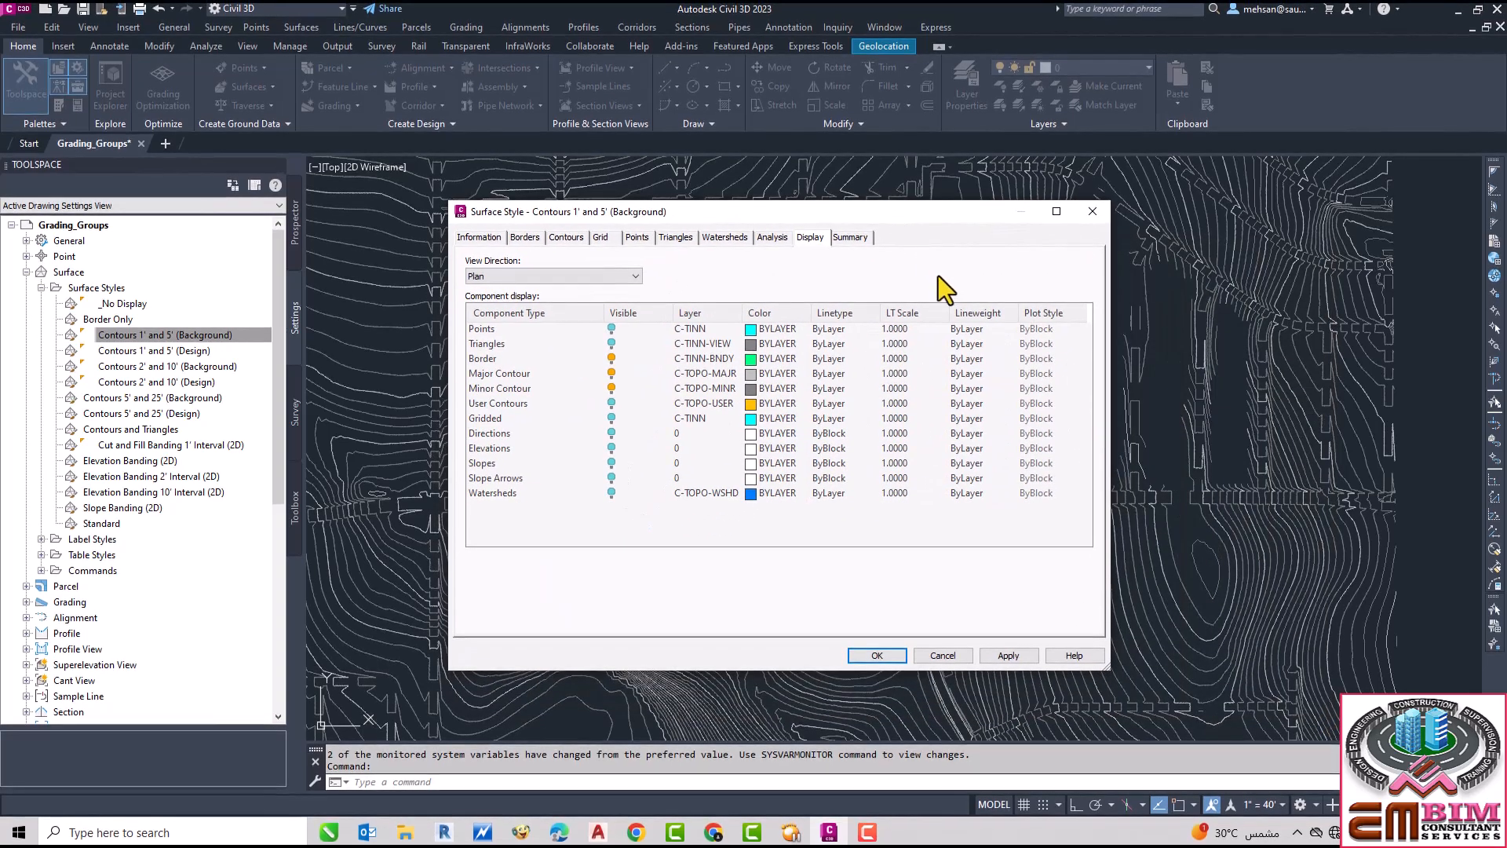